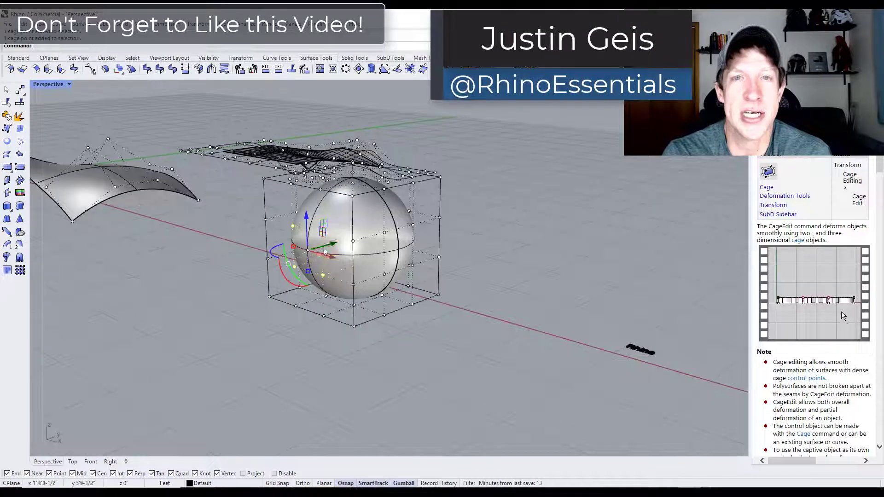
Step: Deform the sphere by scaling and moving selected points of its control cage
{"action": "left_click_drag", "start_coordinate": [271, 258], "coordinate": [263, 263]}
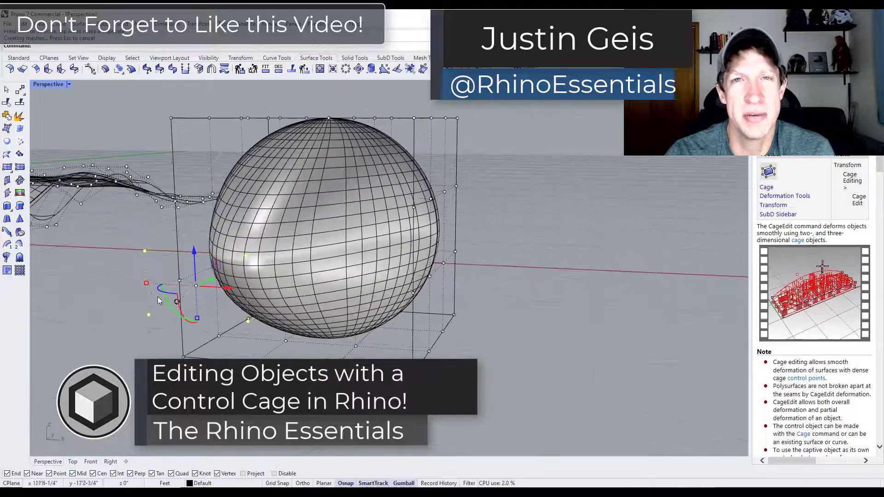
{"action": "left_click_drag", "start_coordinate": [147, 283], "coordinate": [170, 284]}
{"action": "right_click_drag", "start_coordinate": [230, 258], "coordinate": [298, 209]}
{"action": "scroll", "coordinate": [297, 210], "scroll_direction": "down", "scroll_amount": 4}
{"action": "left_click_drag", "start_coordinate": [304, 176], "coordinate": [379, 242]}
{"action": "right_click_drag", "start_coordinate": [374, 243], "coordinate": [345, 272]}
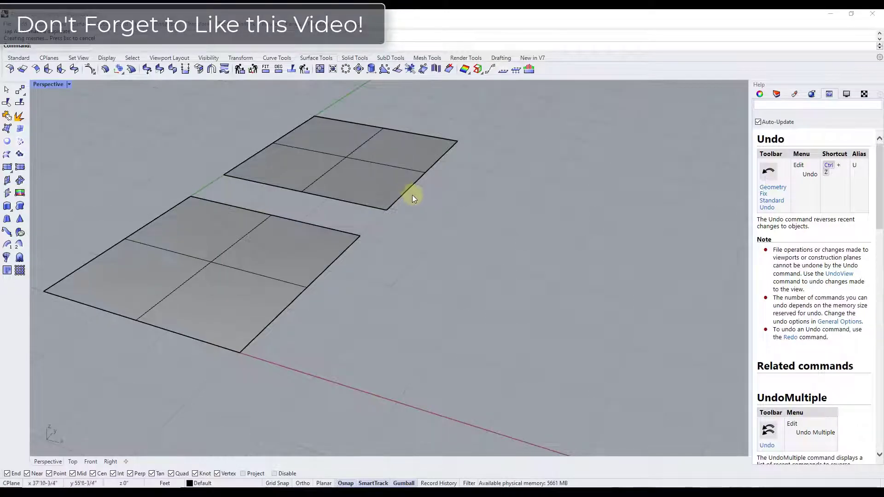
Step: Apply CageEdit to the nearer plane using a rectangle snapped to its opposite corners, with default 4 by 4 points and the Global region
{"action": "left_click", "coordinate": [206, 246]}
{"action": "scroll", "coordinate": [422, 245], "scroll_direction": "down", "scroll_amount": 2}
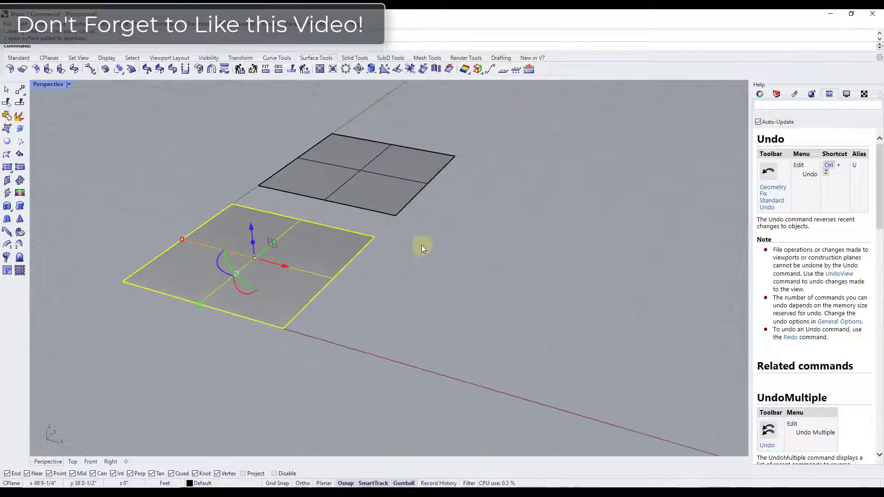
{"action": "scroll", "coordinate": [214, 243], "scroll_direction": "up", "scroll_amount": 2}
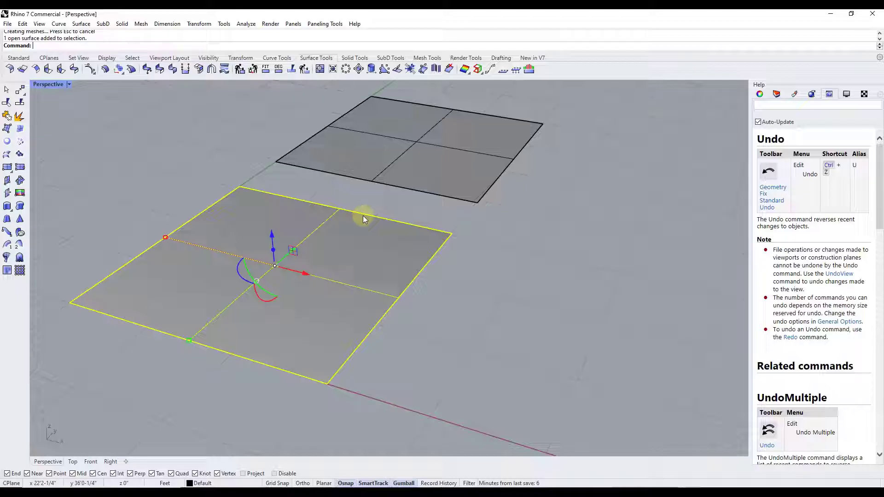
{"action": "key", "text": "ctrl+z"}
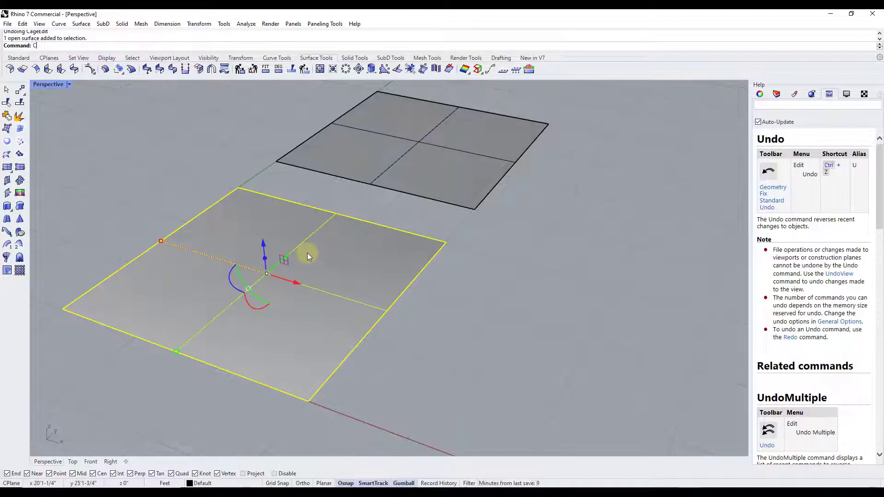
{"action": "type", "text": "CageEdit"}
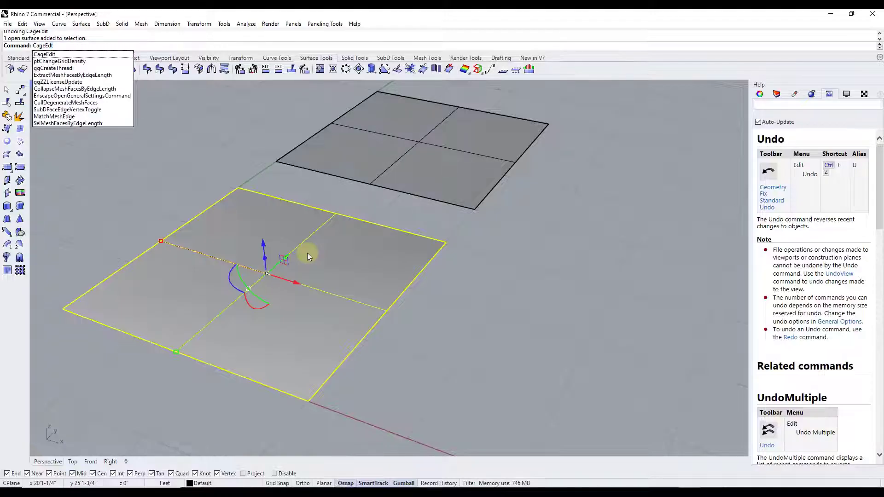
{"action": "key", "text": "Return"}
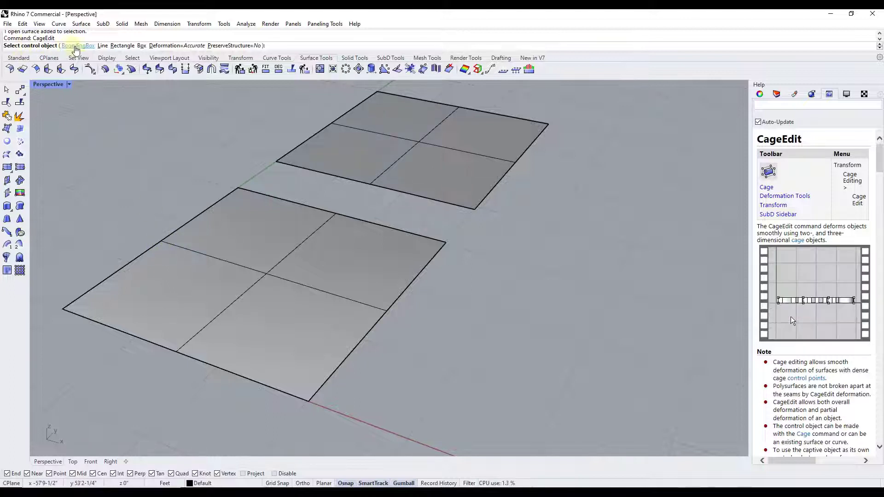
{"action": "left_click", "coordinate": [123, 46]}
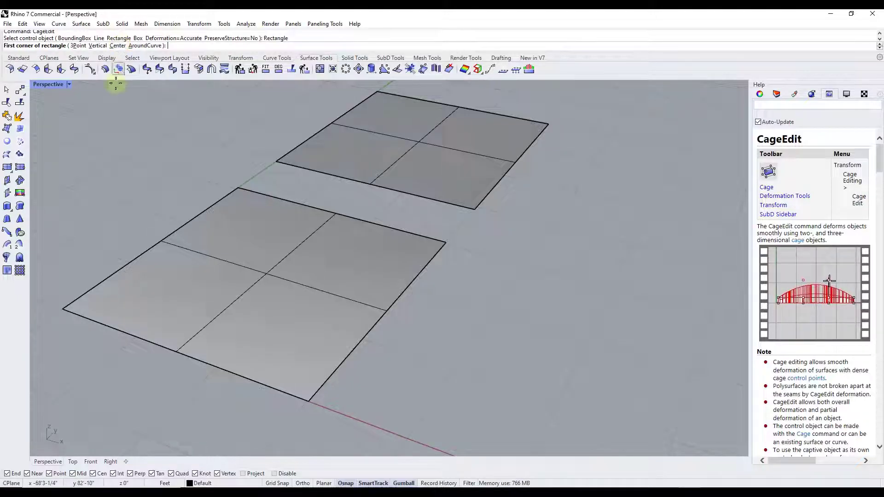
{"action": "left_click", "coordinate": [63, 309]}
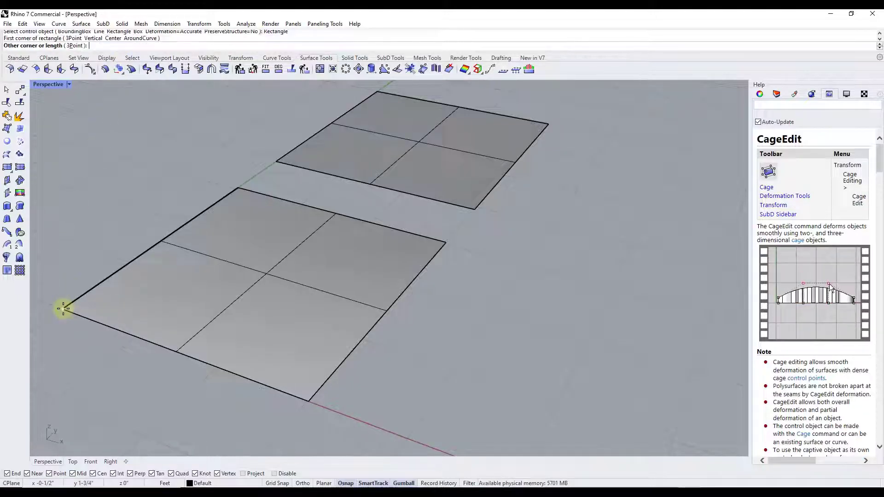
{"action": "left_click", "coordinate": [448, 241]}
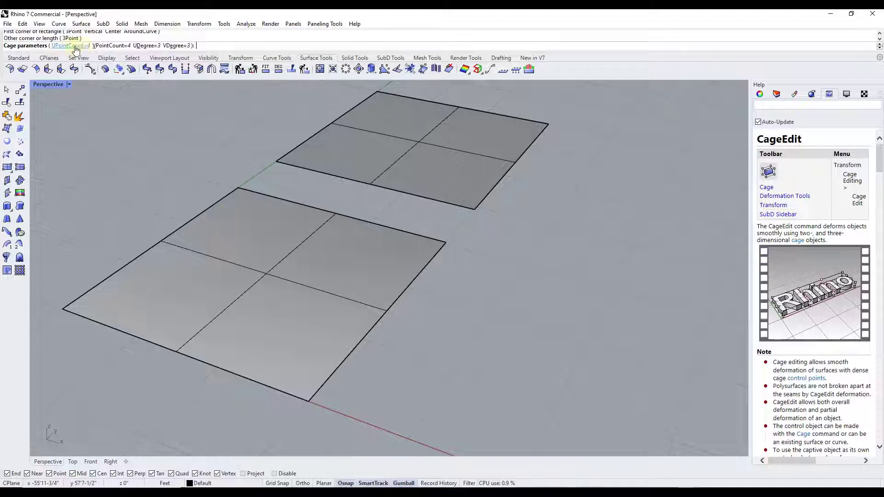
{"action": "key", "text": "Return"}
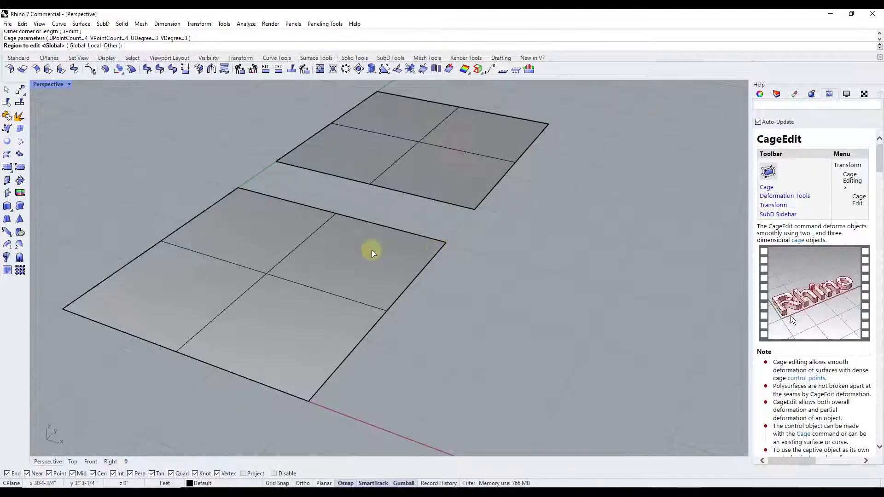
{"action": "key", "text": "Return"}
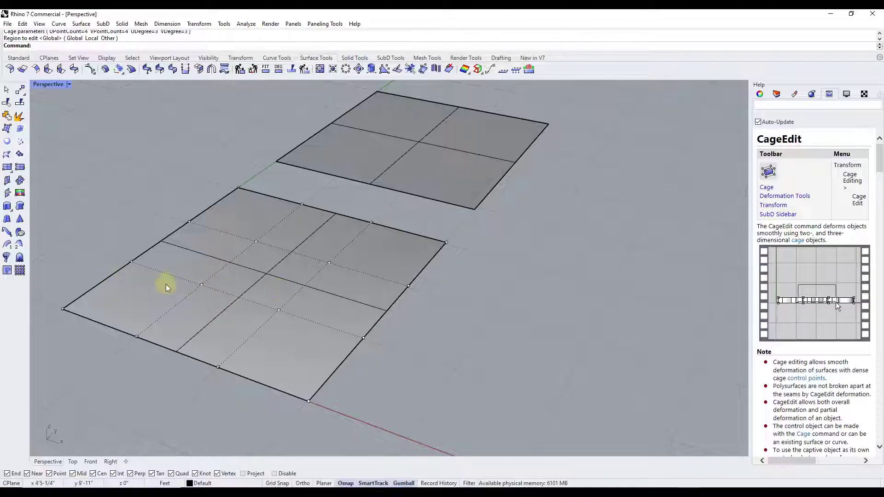
Step: Raise one corner point of the nearer plane's cage and lower the diagonally opposite corner point
{"action": "left_click", "coordinate": [62, 308]}
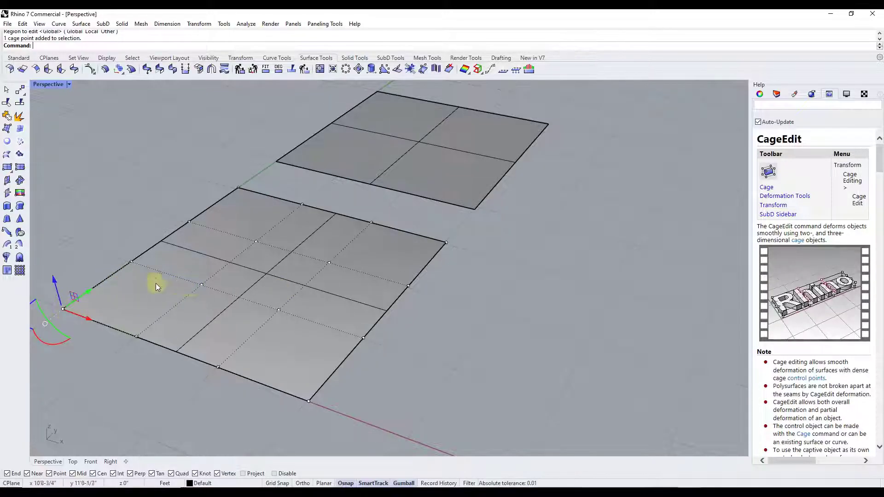
{"action": "left_click_drag", "start_coordinate": [55, 280], "coordinate": [57, 225]}
{"action": "left_click", "coordinate": [447, 243]}
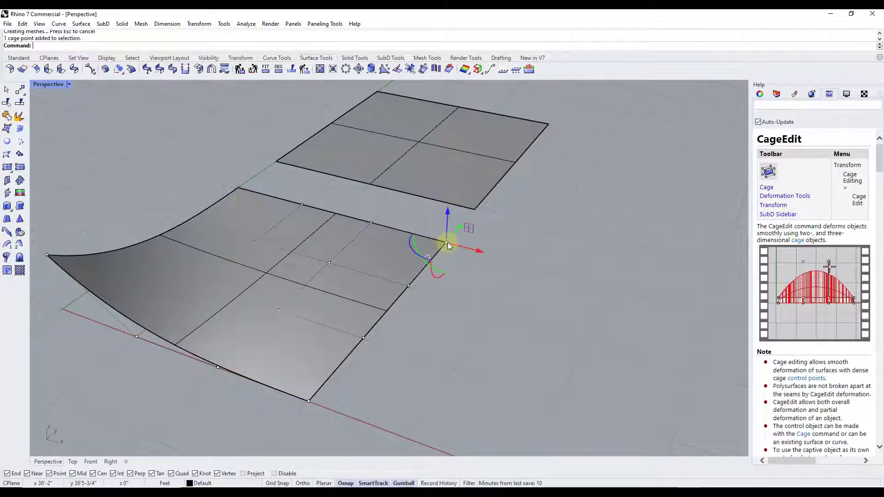
{"action": "left_click_drag", "start_coordinate": [447, 217], "coordinate": [448, 263]}
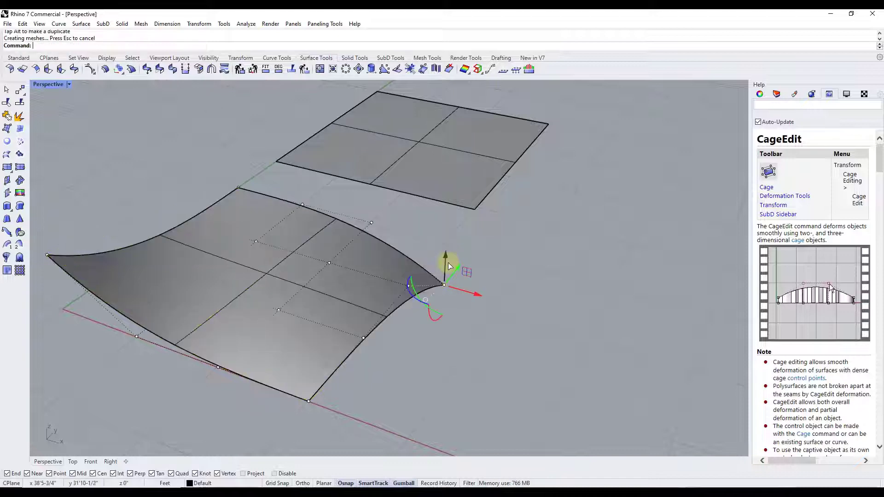
{"action": "right_click_drag", "start_coordinate": [383, 286], "coordinate": [347, 282]}
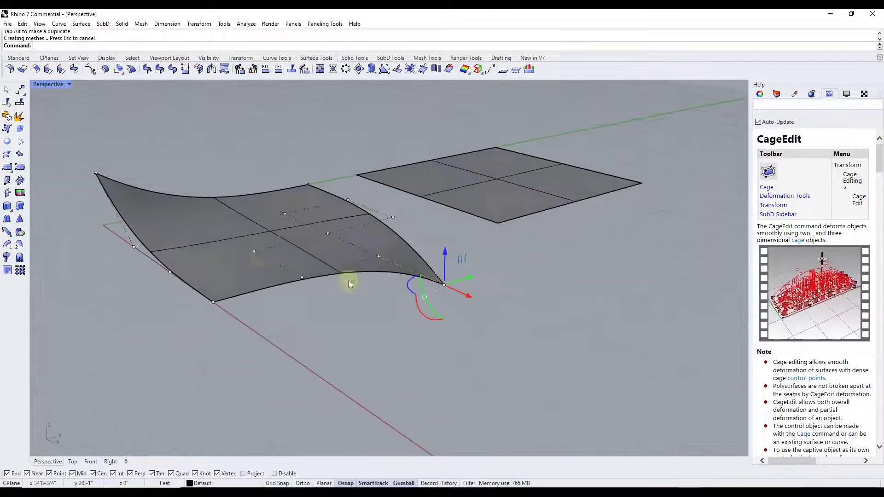
Step: Raise two interior cage points of the nearer plane to bulge its middle upward
{"action": "left_click", "coordinate": [255, 250]}
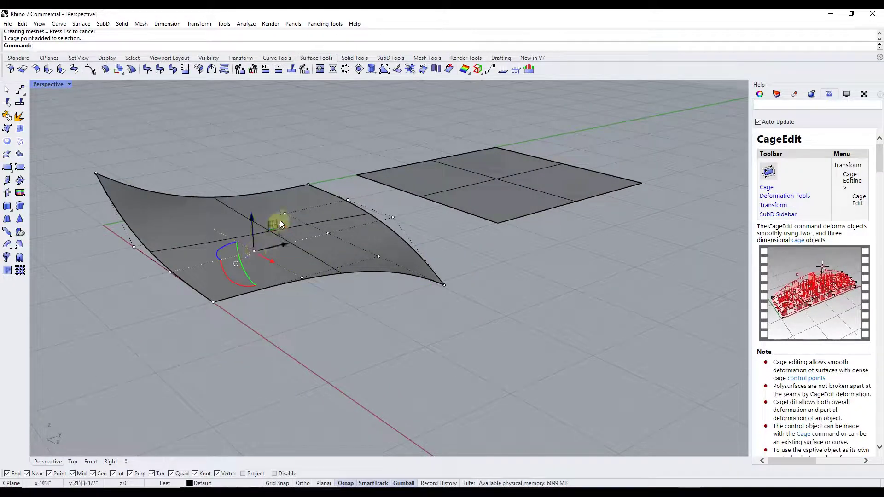
{"action": "left_click_drag", "start_coordinate": [284, 214], "coordinate": [260, 205]}
{"action": "right_click_drag", "start_coordinate": [259, 204], "coordinate": [222, 168]}
Step: Select the two remaining corner points of the nearer plane's cage and lower them together
{"action": "left_click", "coordinate": [224, 172]}
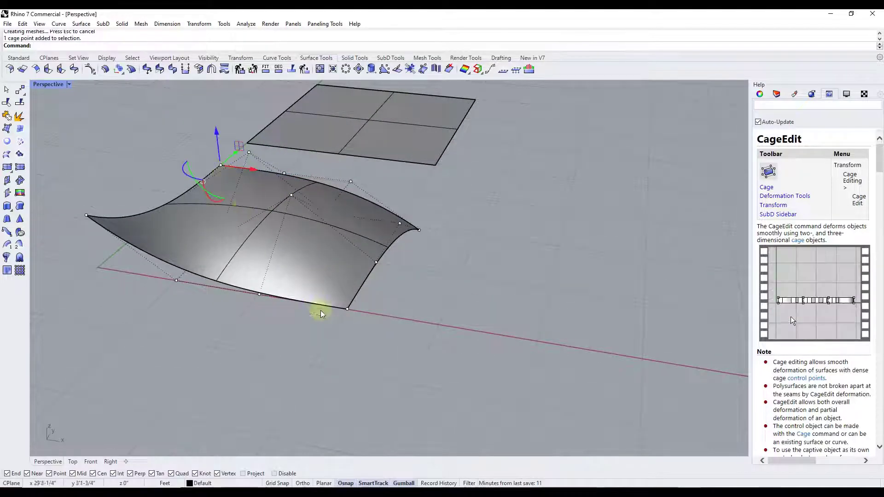
{"action": "left_click", "coordinate": [347, 309], "text": "shift"}
{"action": "left_click_drag", "start_coordinate": [271, 197], "coordinate": [278, 238]}
{"action": "right_click_drag", "start_coordinate": [275, 308], "coordinate": [308, 266]}
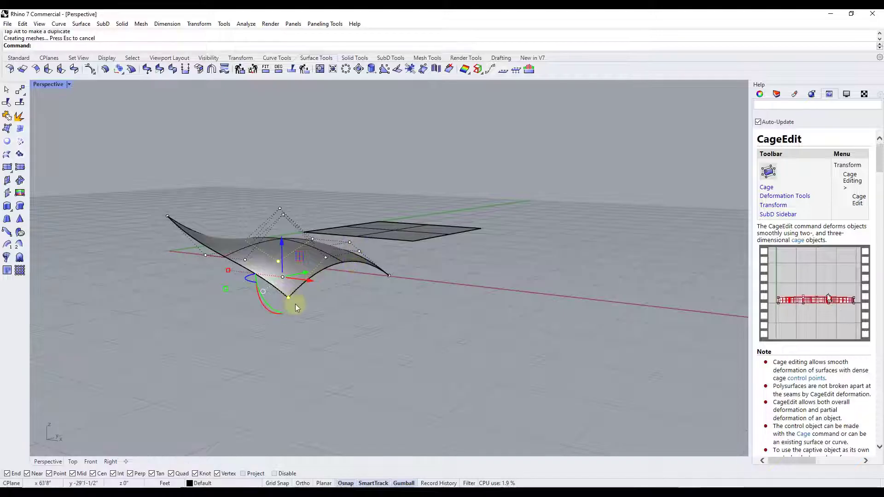
Step: Move the flat second plane farther away from the deformed surface within the ground plane
{"action": "scroll", "coordinate": [491, 228], "scroll_direction": "up", "scroll_amount": 3}
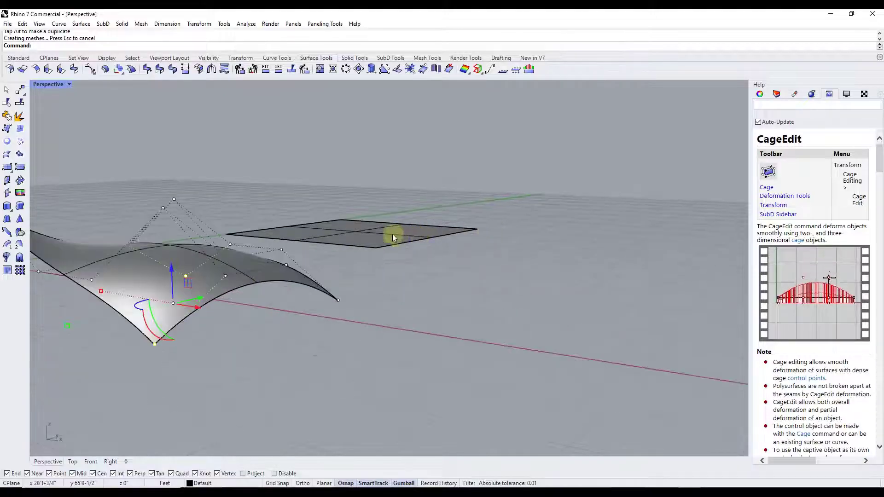
{"action": "right_click_drag", "start_coordinate": [393, 234], "coordinate": [375, 231]}
{"action": "scroll", "coordinate": [406, 277], "scroll_direction": "down", "scroll_amount": 2}
{"action": "left_click", "coordinate": [375, 231]}
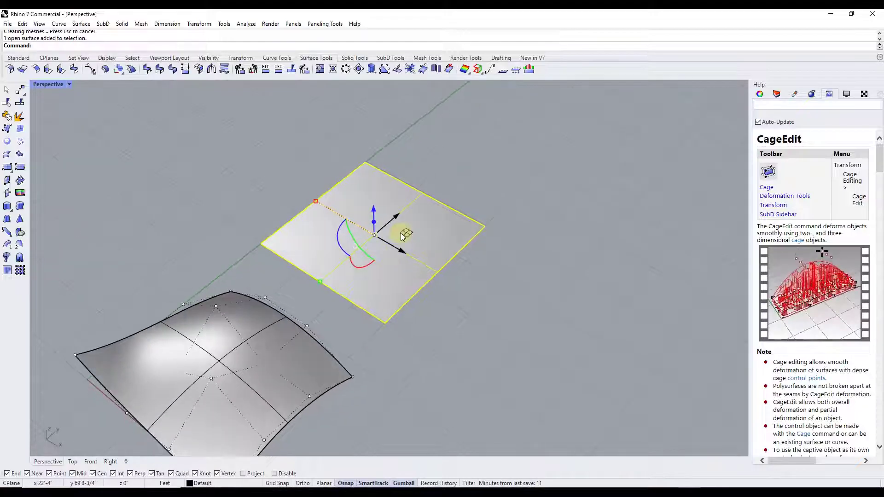
{"action": "left_click_drag", "start_coordinate": [404, 233], "coordinate": [485, 205]}
{"action": "scroll", "coordinate": [509, 187], "scroll_direction": "up", "scroll_amount": 2}
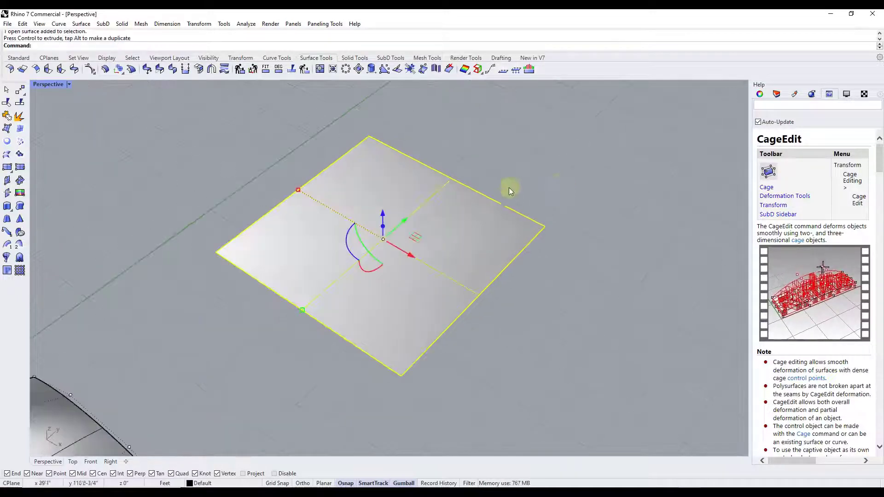
Step: Start CageEdit on the second plane and draw a rectangular control object extending beyond all its edges
{"action": "right_click", "coordinate": [265, 244]}
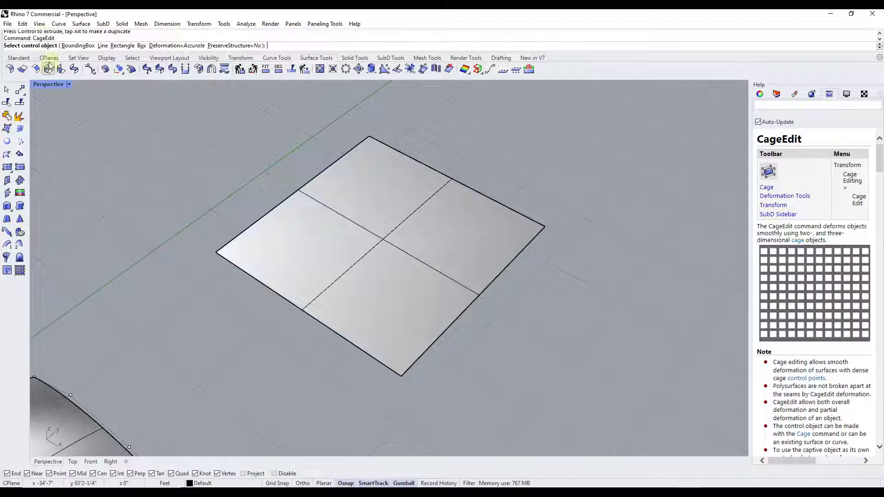
{"action": "left_click", "coordinate": [122, 46]}
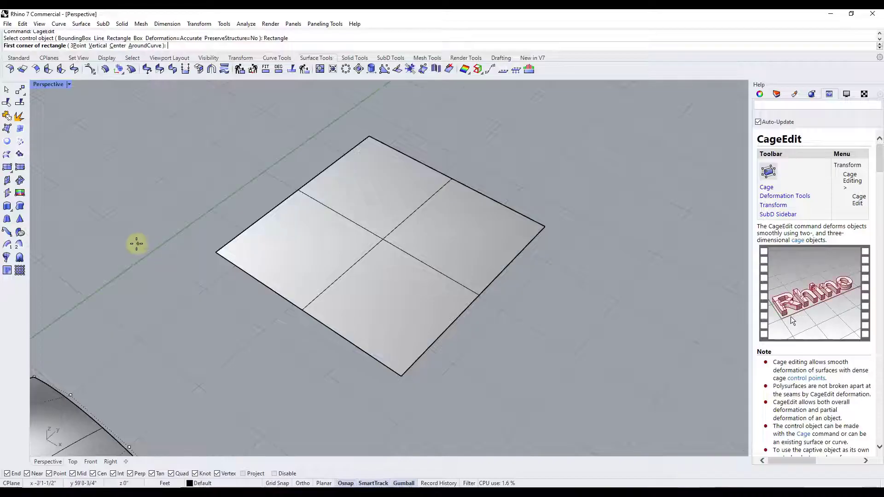
{"action": "left_click", "coordinate": [123, 249]}
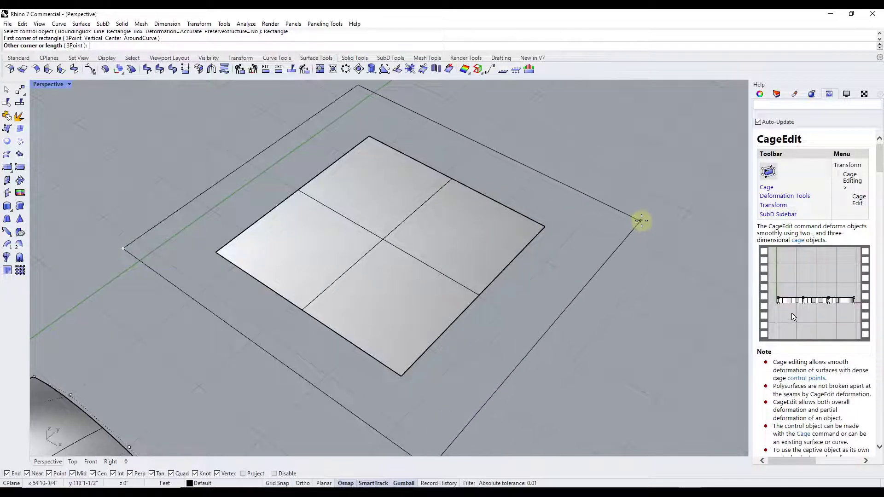
{"action": "left_click", "coordinate": [657, 220]}
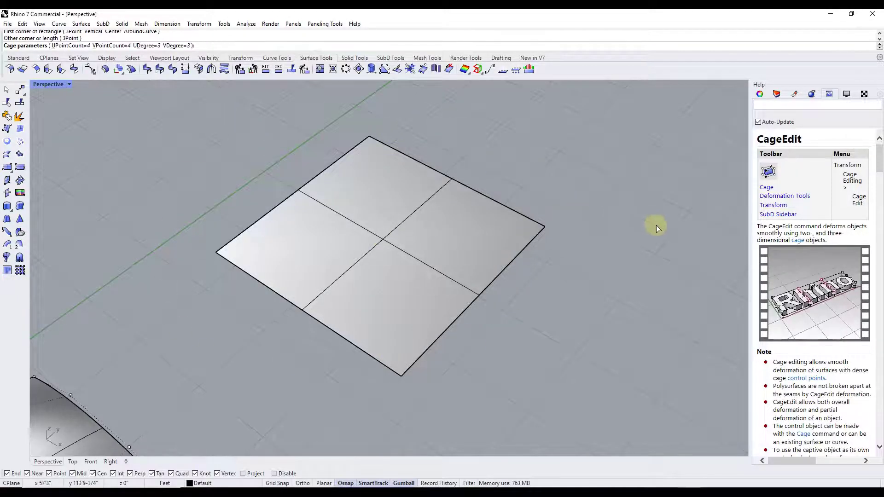
Step: Set the cage's UPointCount and VPointCount to 8 and create it with the Global region
{"action": "left_click", "coordinate": [72, 46]}
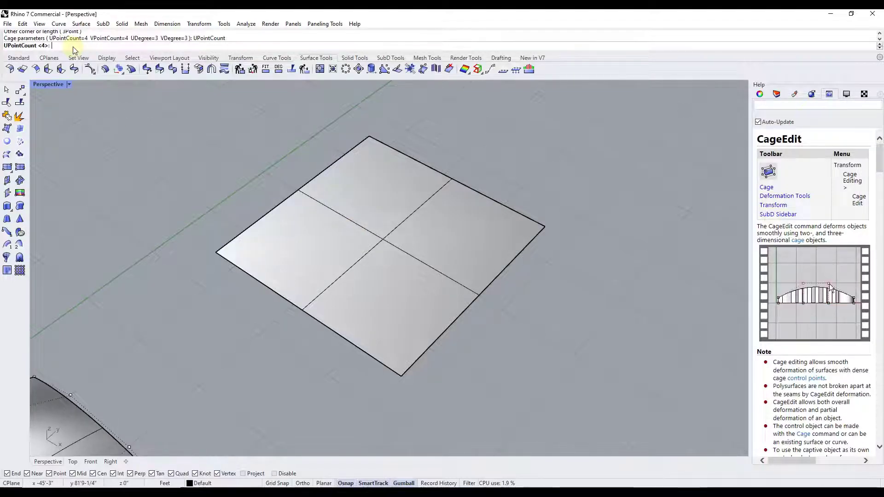
{"action": "type", "text": "8"}
{"action": "key", "text": "Return"}
{"action": "left_click", "coordinate": [111, 45]}
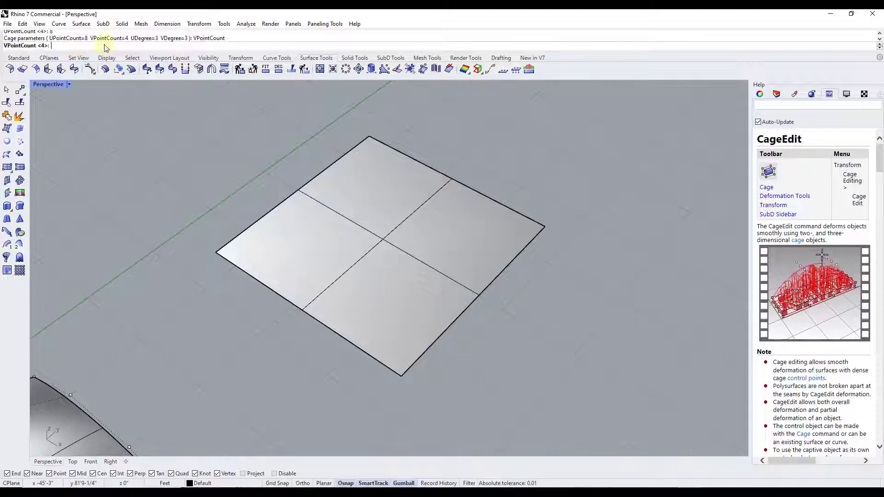
{"action": "type", "text": "8"}
{"action": "key", "text": "Return"}
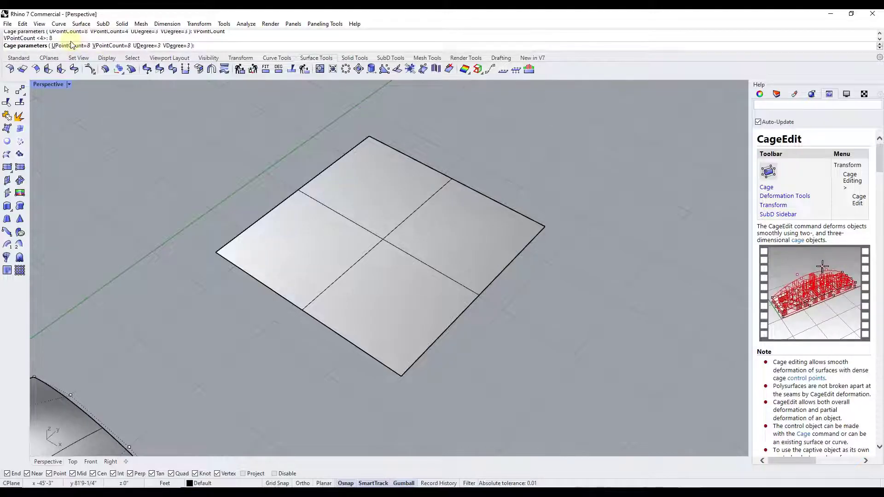
{"action": "key", "text": "Return"}
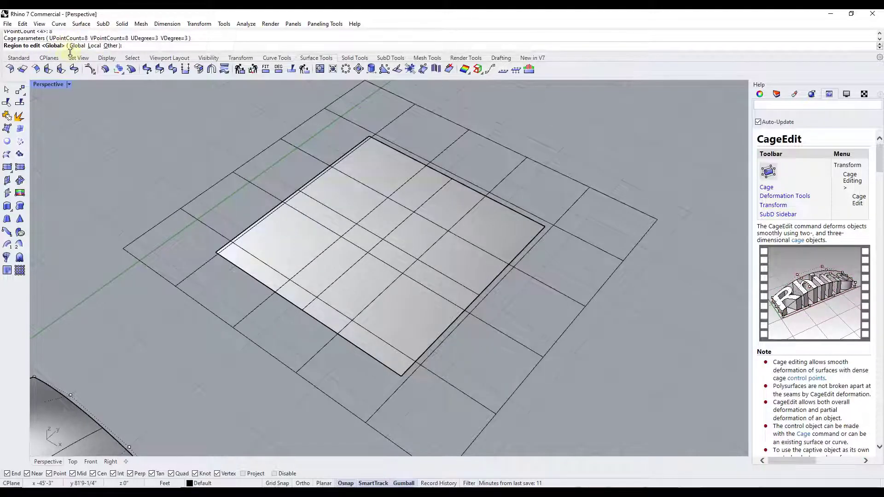
{"action": "key", "text": "Return"}
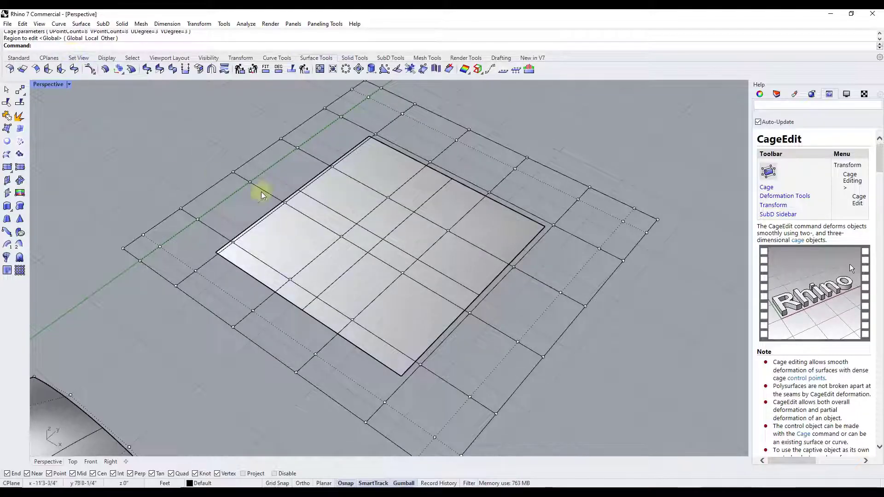
Step: Select the block of cage points around one corner of the second plane and lower them together
{"action": "right_click_drag", "start_coordinate": [405, 258], "coordinate": [423, 249]}
{"action": "scroll", "coordinate": [483, 262], "scroll_direction": "down", "scroll_amount": 2}
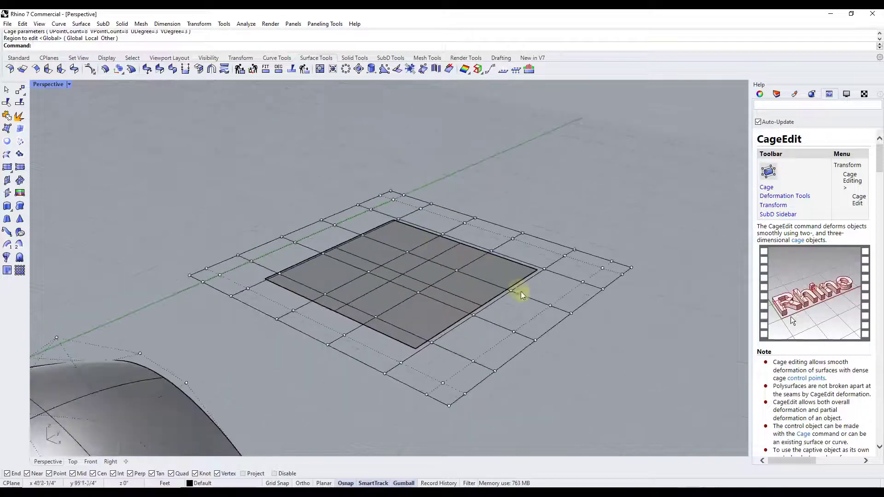
{"action": "right_click_drag", "start_coordinate": [573, 286], "coordinate": [548, 257]}
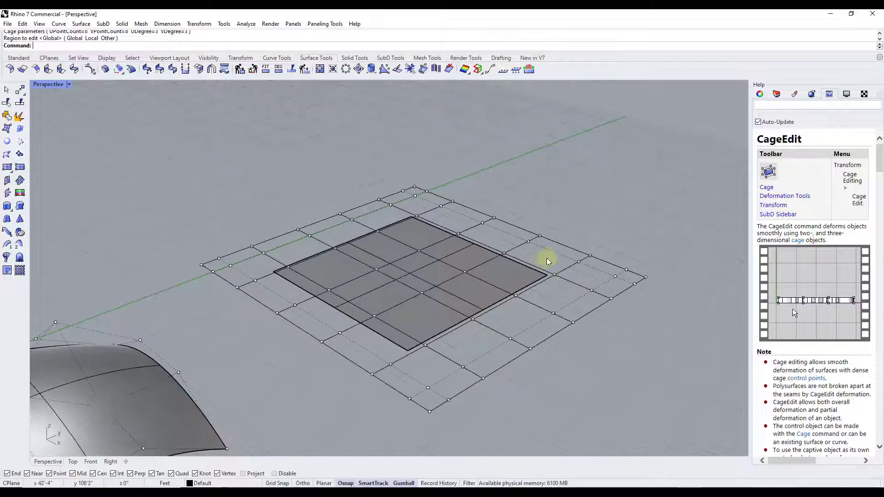
{"action": "left_click_drag", "start_coordinate": [537, 223], "coordinate": [696, 336]}
{"action": "left_click_drag", "start_coordinate": [561, 247], "coordinate": [559, 280]}
{"action": "mouse_move", "coordinate": [529, 299]}
{"action": "right_mouse_down"}
{"action": "mouse_move", "coordinate": [426, 243]}
{"action": "mouse_move", "coordinate": [543, 300]}
{"action": "right_mouse_up"}
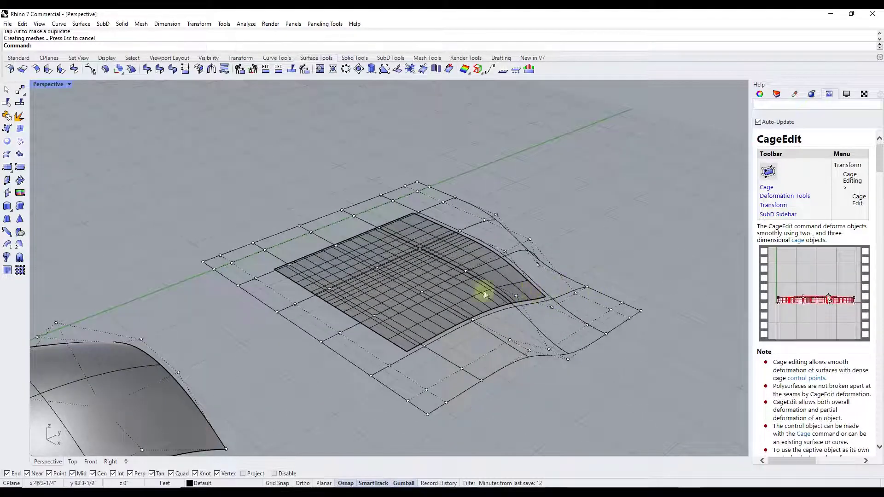
Step: Raise the single cage point at the far outer corner of the second plane's control cage
{"action": "left_click", "coordinate": [418, 184]}
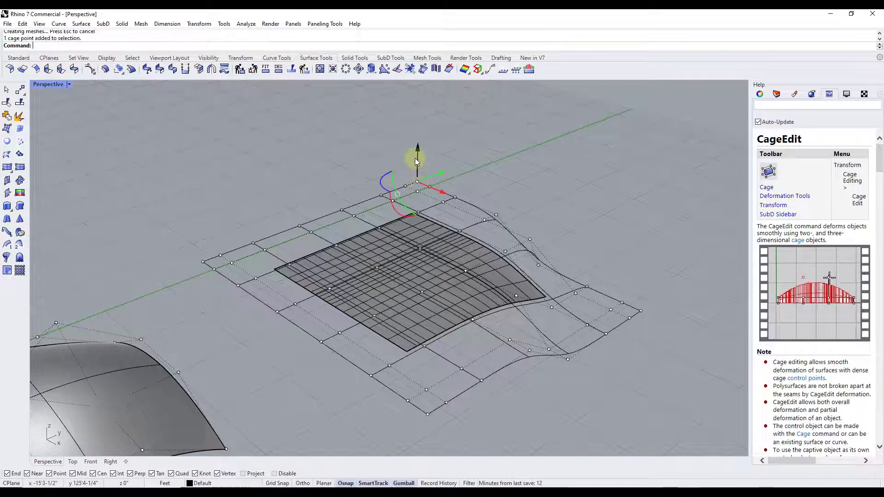
{"action": "left_click_drag", "start_coordinate": [417, 157], "coordinate": [418, 119]}
{"action": "right_click_drag", "start_coordinate": [414, 217], "coordinate": [431, 236]}
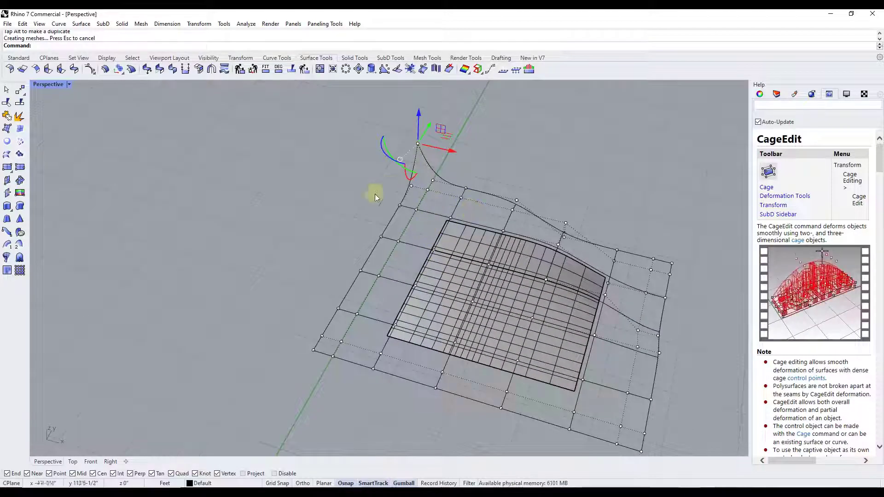
{"action": "right_click_drag", "start_coordinate": [449, 197], "coordinate": [442, 222]}
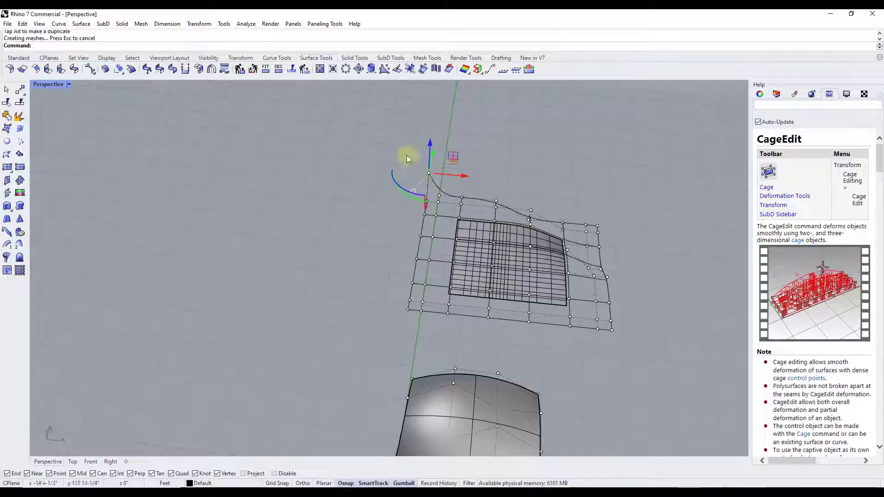
Step: Select further groups of cage points around the second plane and move them vertically to ripple the surface
{"action": "left_click_drag", "start_coordinate": [454, 230], "coordinate": [473, 228]}
{"action": "left_click_drag", "start_coordinate": [446, 165], "coordinate": [446, 202]}
{"action": "right_click_drag", "start_coordinate": [447, 202], "coordinate": [452, 255]}
{"action": "mouse_move", "coordinate": [500, 245]}
{"action": "left_mouse_down"}
{"action": "mouse_move", "coordinate": [437, 266]}
{"action": "mouse_move", "coordinate": [481, 266]}
{"action": "mouse_move", "coordinate": [496, 281]}
{"action": "mouse_move", "coordinate": [506, 231]}
{"action": "left_mouse_up"}
{"action": "left_click", "coordinate": [502, 234]}
{"action": "scroll", "coordinate": [507, 276], "scroll_direction": "up", "scroll_amount": 5}
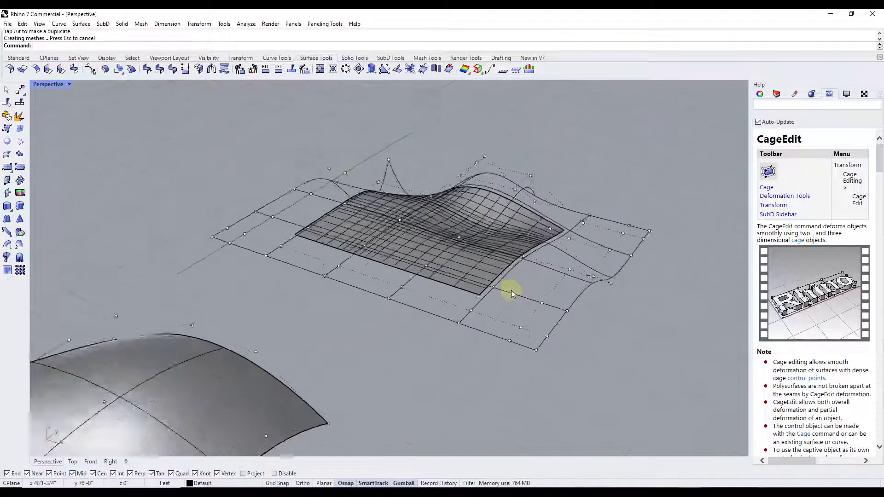
{"action": "right_click_drag", "start_coordinate": [504, 264], "coordinate": [468, 249]}
Step: Move the sphere along the X axis, closer to the deformed plane surfaces
{"action": "scroll", "coordinate": [429, 249], "scroll_direction": "down", "scroll_amount": 15}
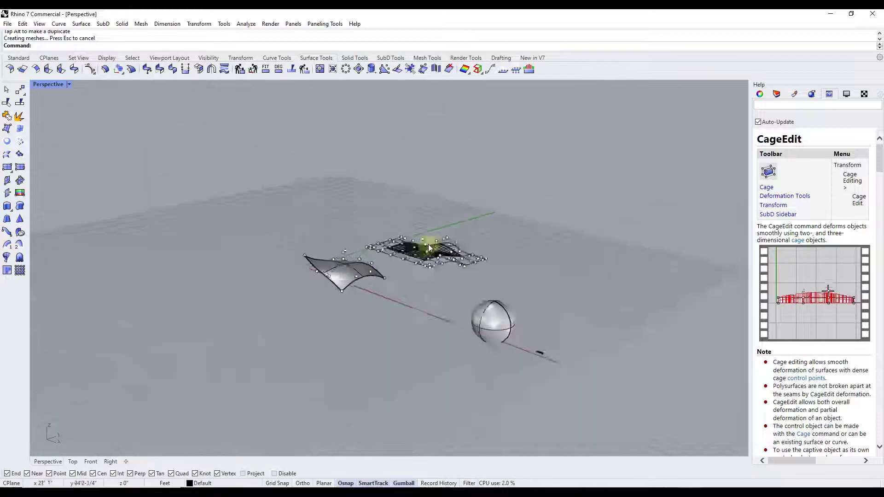
{"action": "scroll", "coordinate": [484, 300], "scroll_direction": "up", "scroll_amount": 4}
{"action": "left_click", "coordinate": [487, 284]}
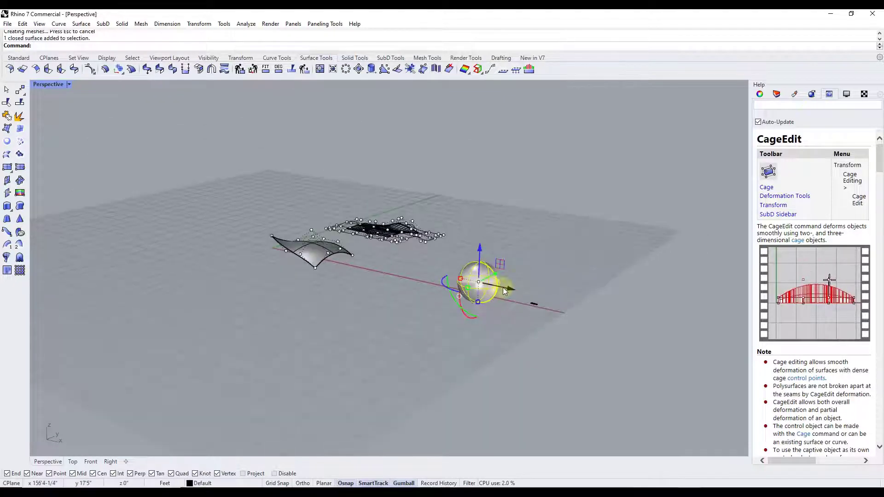
{"action": "left_click_drag", "start_coordinate": [487, 284], "coordinate": [463, 282]}
Step: Apply CageEdit to the sphere with a World bounding box, point counts of 4, degrees of 3 and the Global region
{"action": "scroll", "coordinate": [464, 282], "scroll_direction": "up", "scroll_amount": 5}
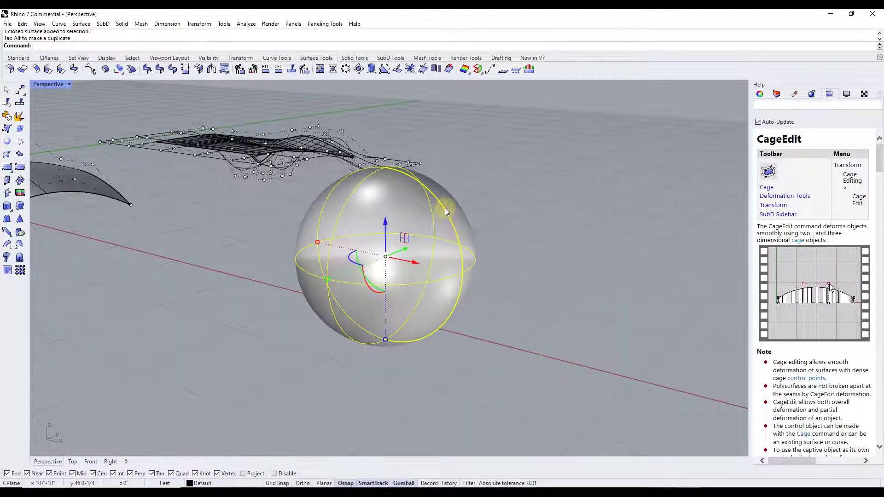
{"action": "right_click_drag", "start_coordinate": [445, 208], "coordinate": [477, 211]}
{"action": "type", "text": "Cage"}
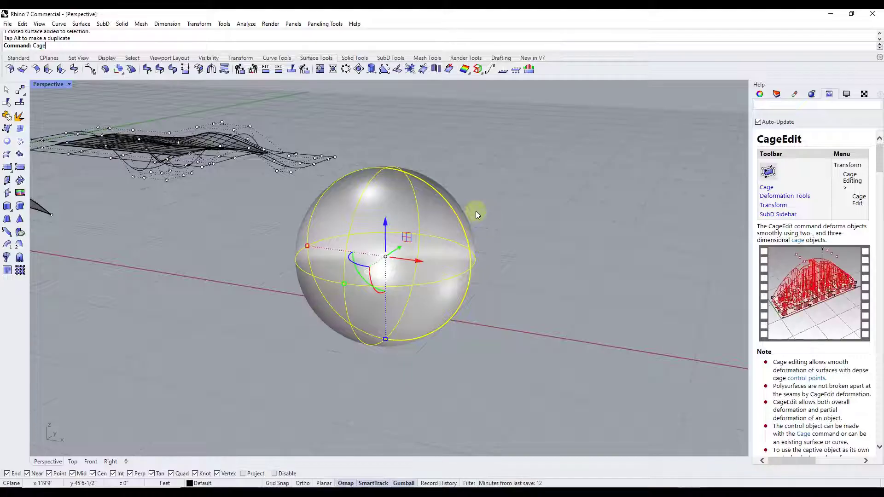
{"action": "type", "text": "Ed"}
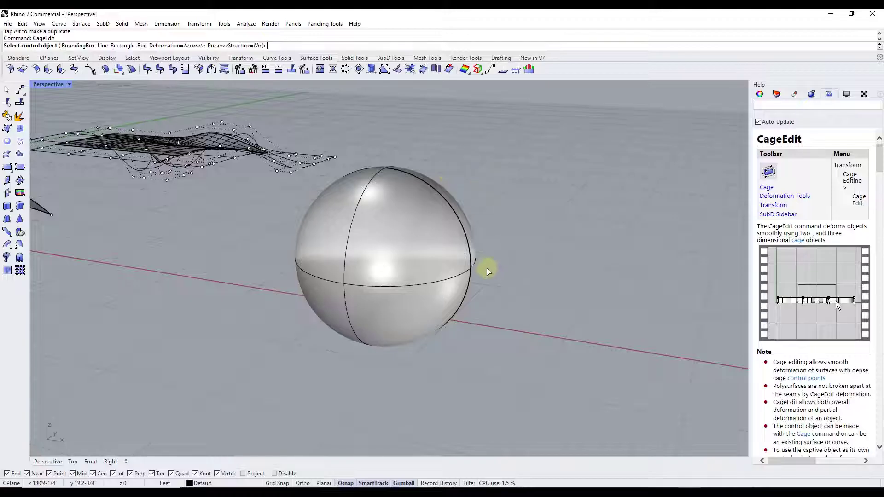
{"action": "right_click_drag", "start_coordinate": [340, 178], "coordinate": [357, 167]}
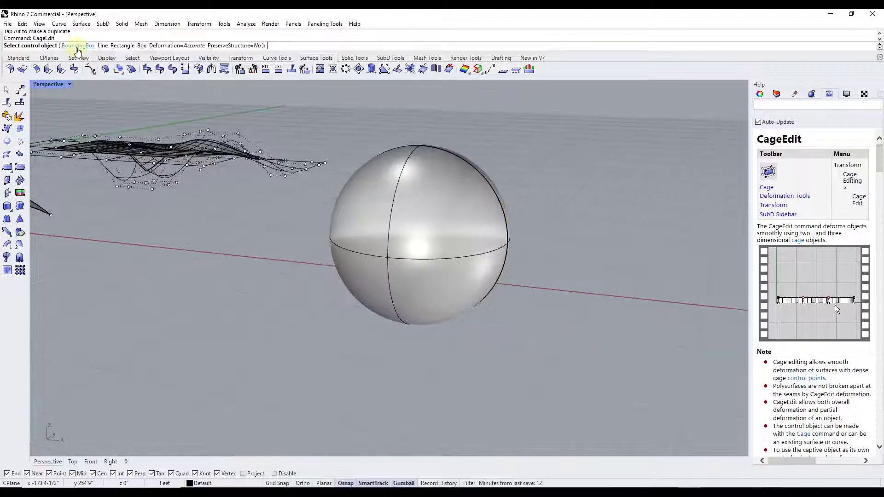
{"action": "left_click", "coordinate": [78, 46]}
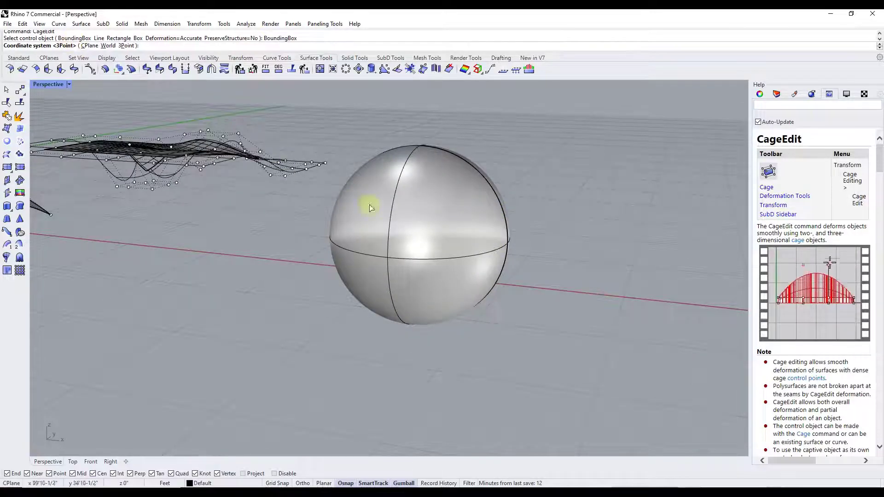
{"action": "left_click", "coordinate": [108, 45]}
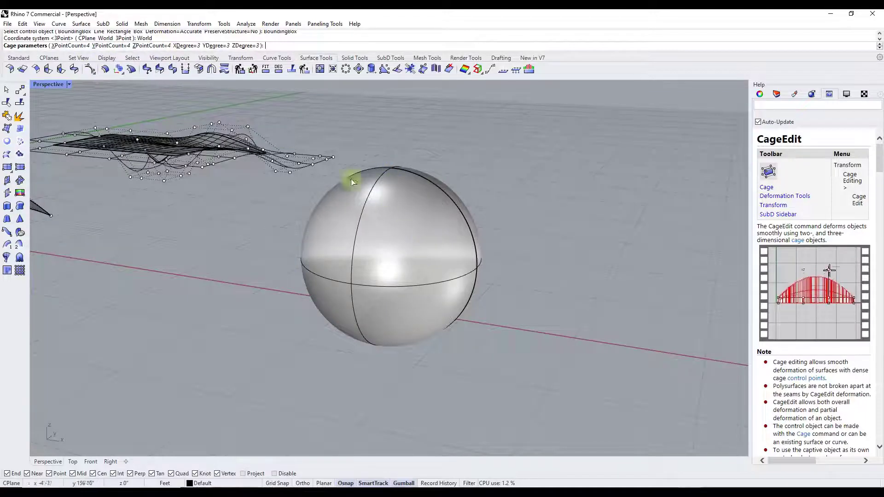
{"action": "key", "text": "Return"}
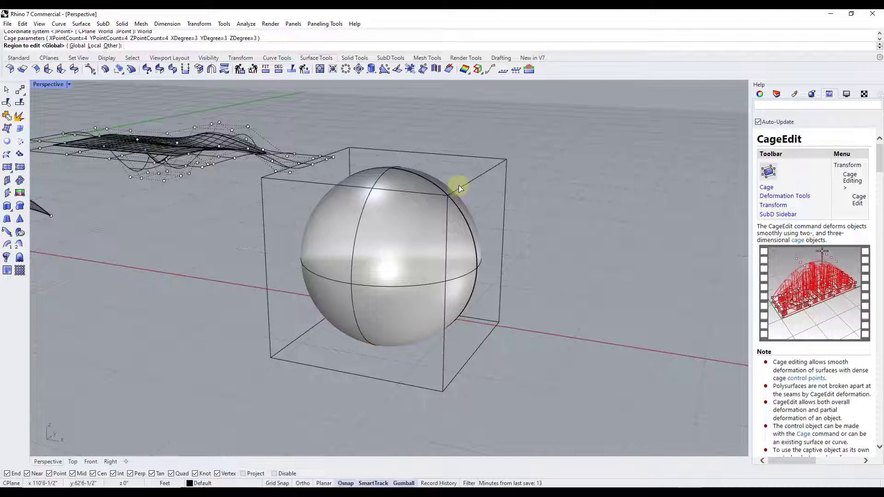
{"action": "key", "text": "Return"}
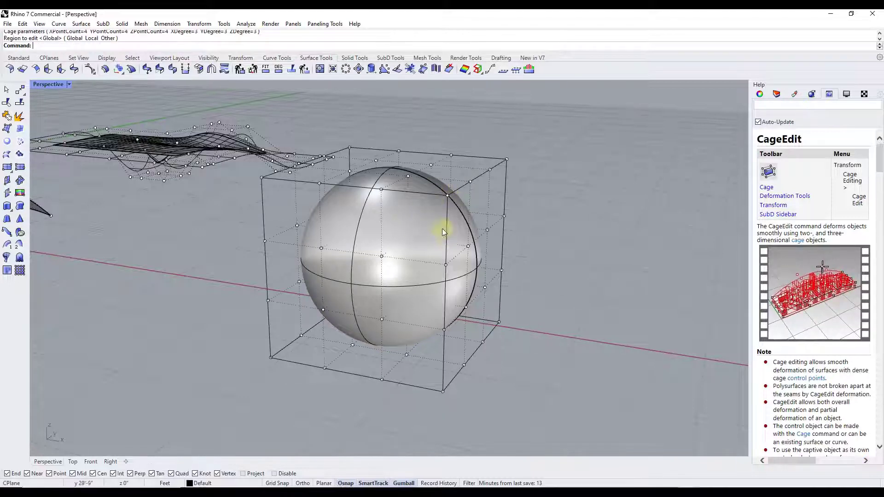
Step: Select only the four middle cage points on the sphere's front face and pull them outward along the Y axis
{"action": "right_click_drag", "start_coordinate": [442, 228], "coordinate": [422, 221]}
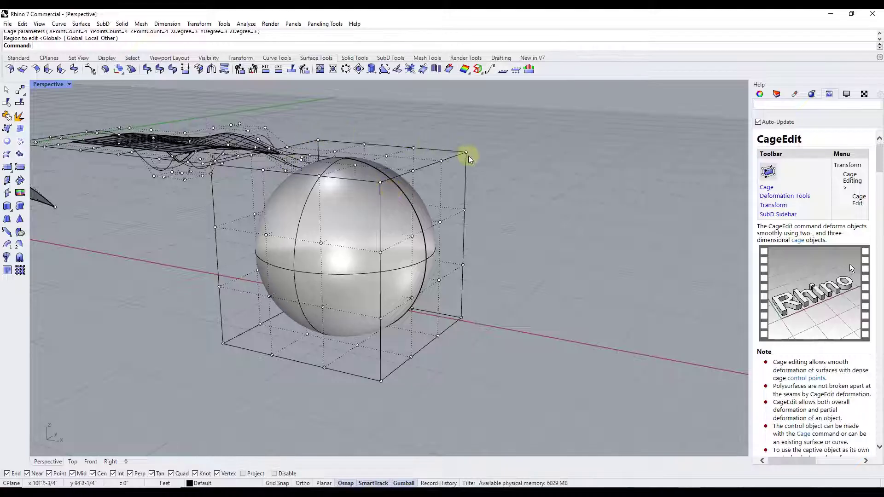
{"action": "right_click_drag", "start_coordinate": [376, 262], "coordinate": [255, 219]}
{"action": "left_click_drag", "start_coordinate": [244, 196], "coordinate": [316, 282]}
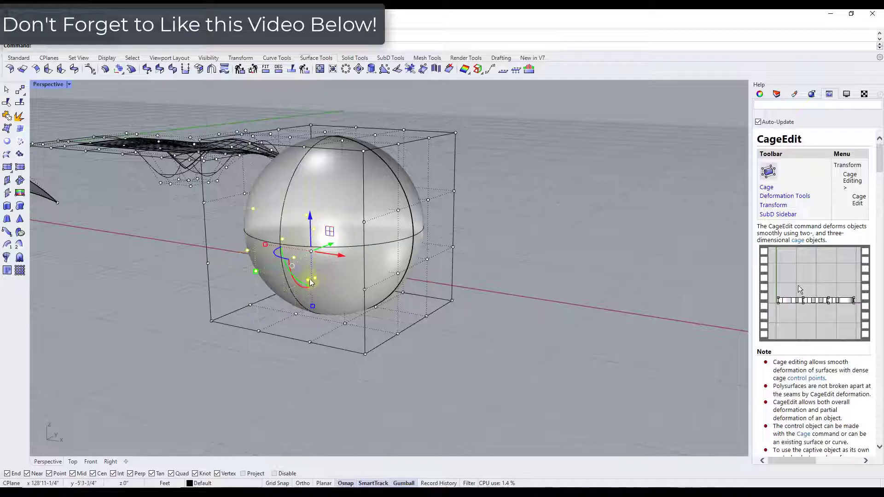
{"action": "left_click", "coordinate": [253, 208]}
{"action": "left_click", "coordinate": [307, 215], "text": "shift"}
{"action": "left_click", "coordinate": [308, 280], "text": "shift"}
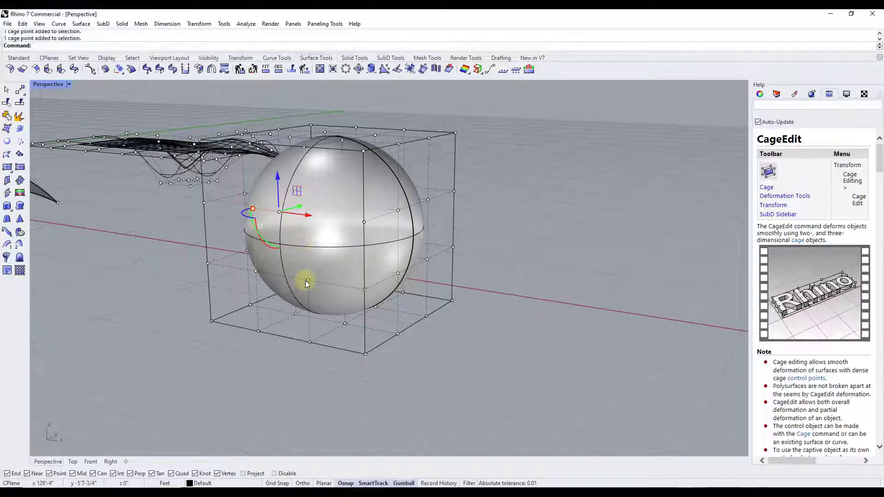
{"action": "left_click", "coordinate": [267, 283], "text": "shift"}
{"action": "scroll", "coordinate": [357, 256], "scroll_direction": "down", "scroll_amount": 4}
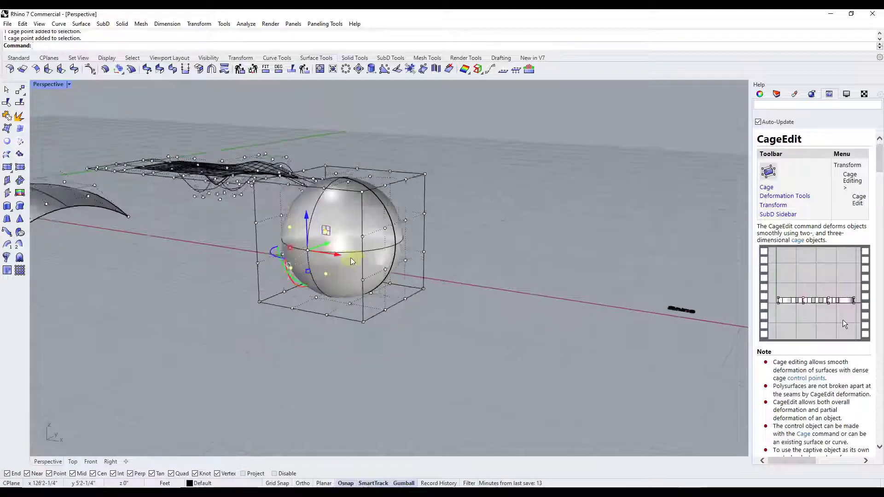
{"action": "right_click_drag", "start_coordinate": [353, 257], "coordinate": [318, 249]}
{"action": "left_click_drag", "start_coordinate": [321, 247], "coordinate": [252, 266]}
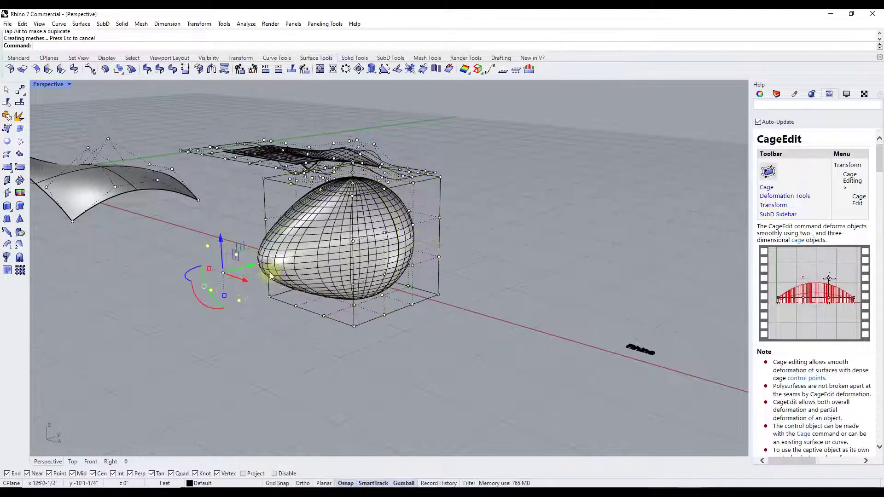
{"action": "right_click_drag", "start_coordinate": [336, 252], "coordinate": [304, 259]}
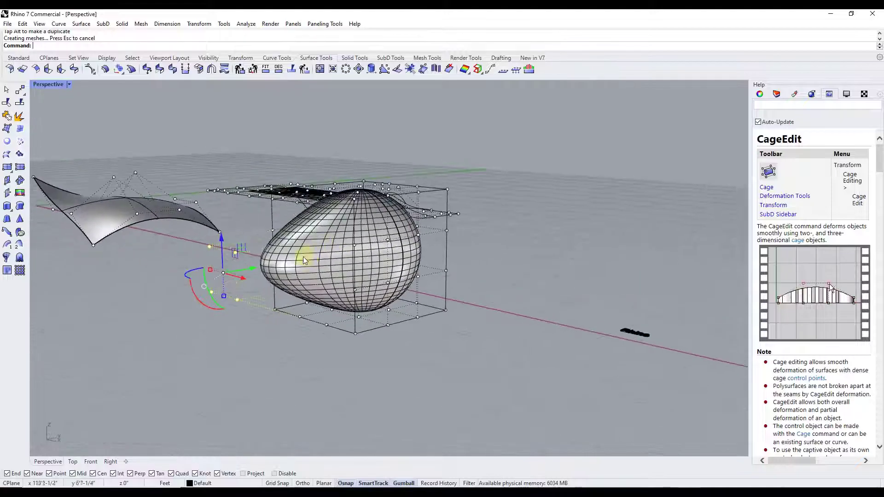
Step: Scale the four pulled-out cage points closer together along the Z and X axes
{"action": "scroll", "coordinate": [249, 257], "scroll_direction": "up", "scroll_amount": 7}
{"action": "left_click_drag", "start_coordinate": [199, 339], "coordinate": [199, 321]}
{"action": "right_click_drag", "start_coordinate": [177, 308], "coordinate": [220, 302]}
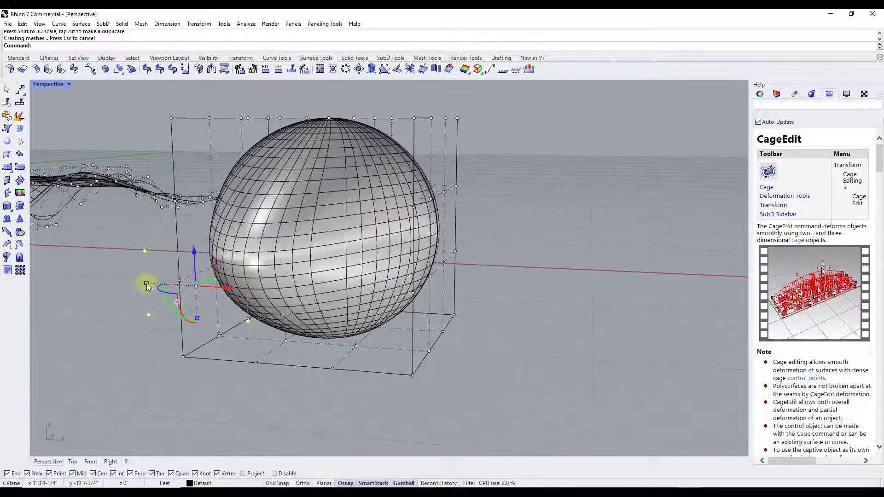
{"action": "left_click_drag", "start_coordinate": [146, 283], "coordinate": [170, 285]}
{"action": "right_click_drag", "start_coordinate": [233, 288], "coordinate": [274, 228]}
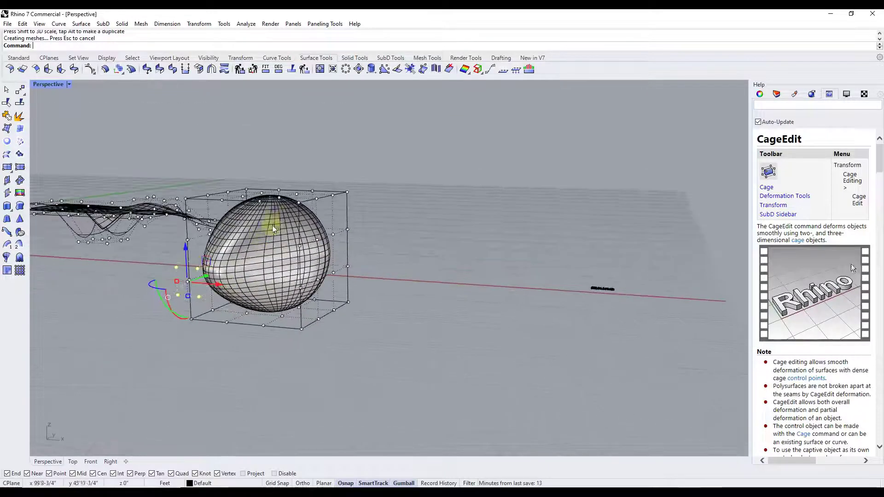
Step: Pull the eight cage points at one upper corner of the sphere's cage up and outward, and move four opposite side points outward along X
{"action": "left_click", "coordinate": [313, 182]}
{"action": "left_click_drag", "start_coordinate": [307, 172], "coordinate": [382, 244]}
{"action": "right_click_drag", "start_coordinate": [375, 242], "coordinate": [347, 227]}
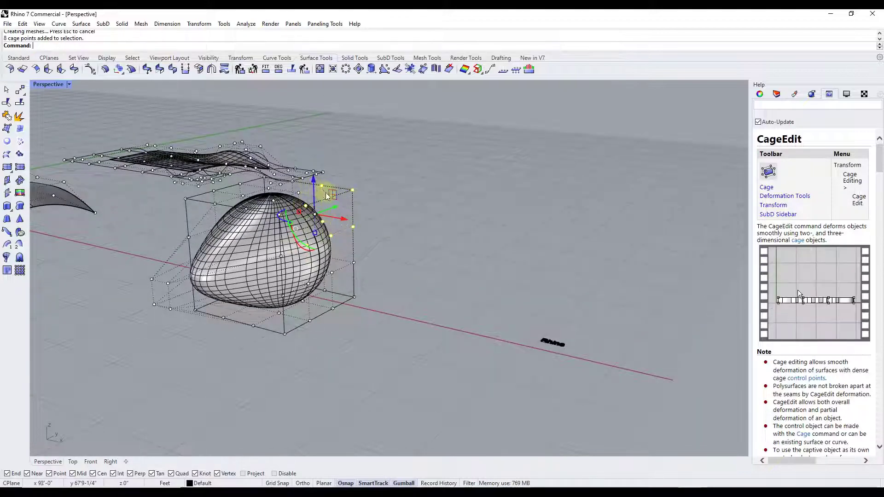
{"action": "left_click_drag", "start_coordinate": [334, 195], "coordinate": [407, 139]}
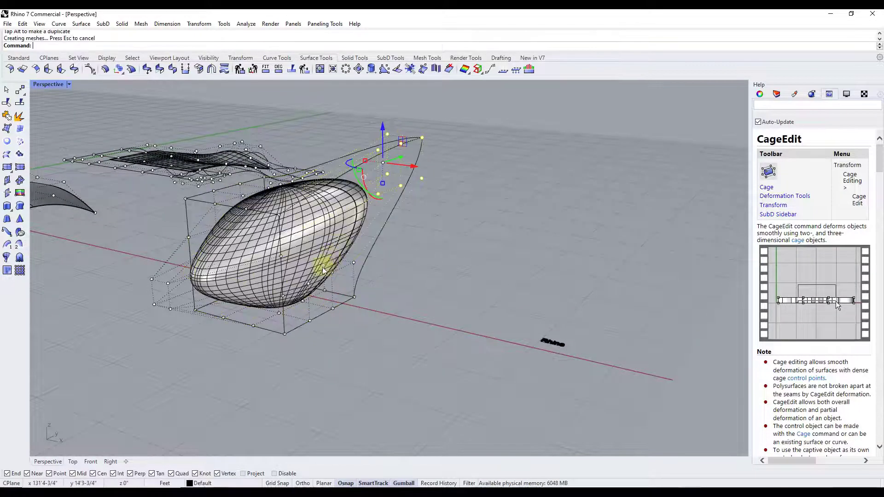
{"action": "right_click_drag", "start_coordinate": [323, 264], "coordinate": [392, 245]}
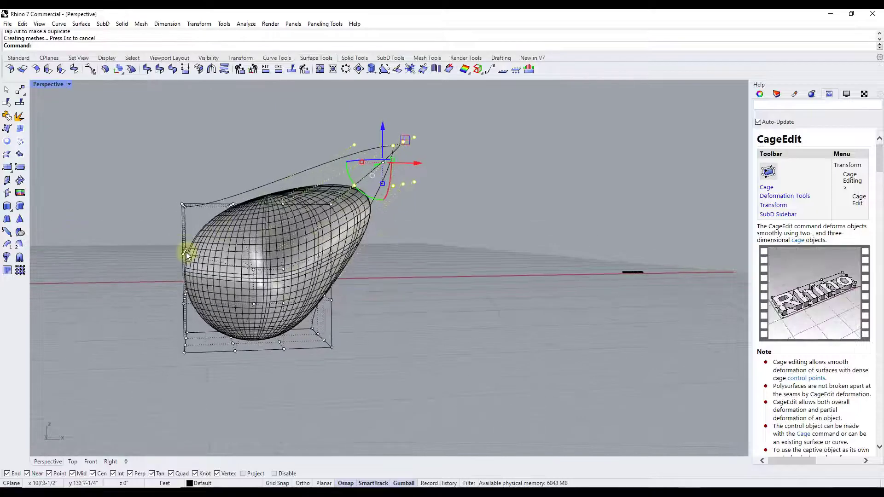
{"action": "left_click_drag", "start_coordinate": [175, 237], "coordinate": [182, 256]}
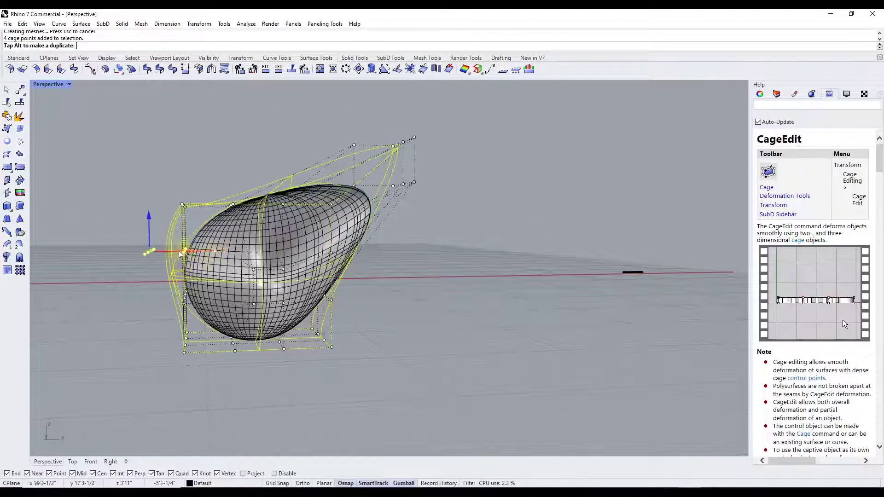
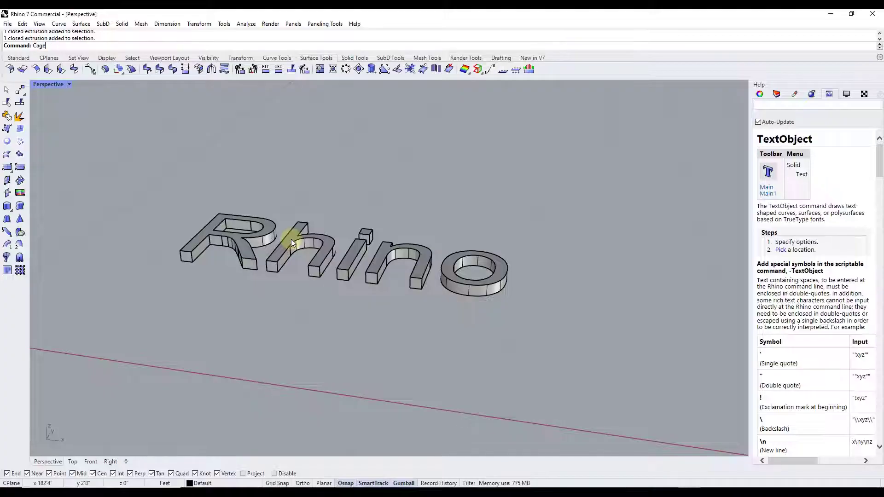
{"action": "type", "text": "Edit"}
{"action": "key", "text": "Return"}
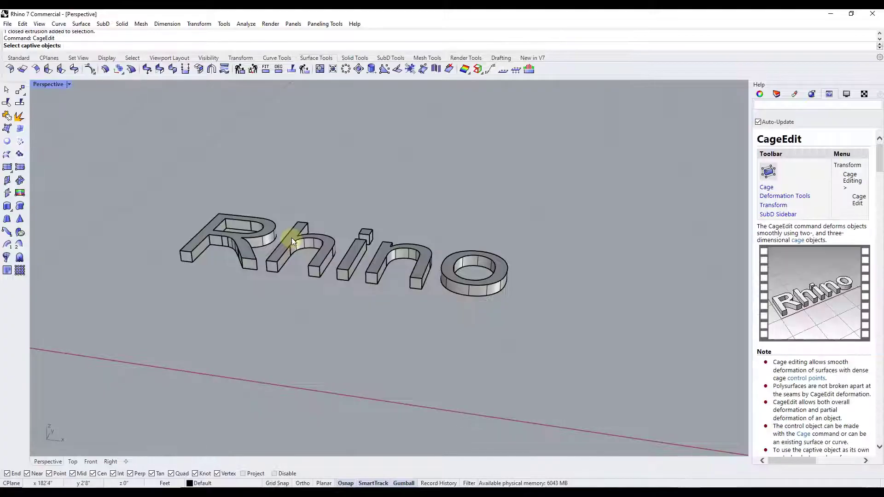
{"action": "left_click_drag", "start_coordinate": [446, 342], "coordinate": [551, 344]}
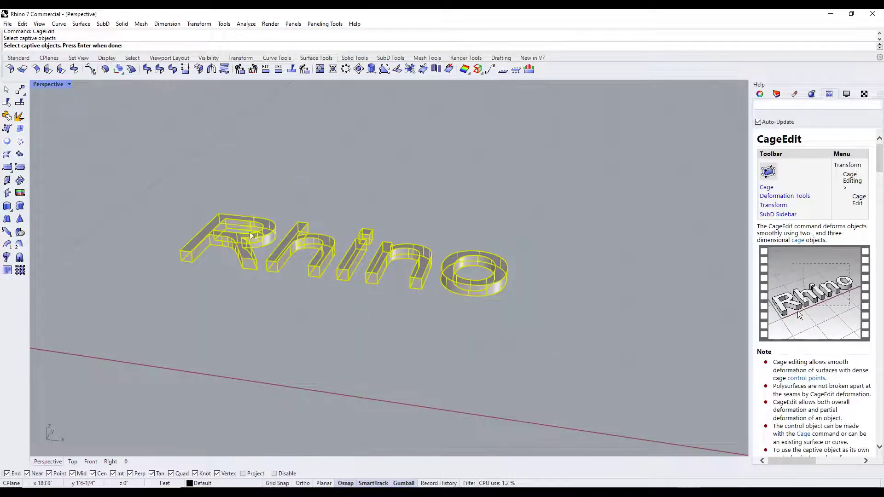
{"action": "key", "text": "Return"}
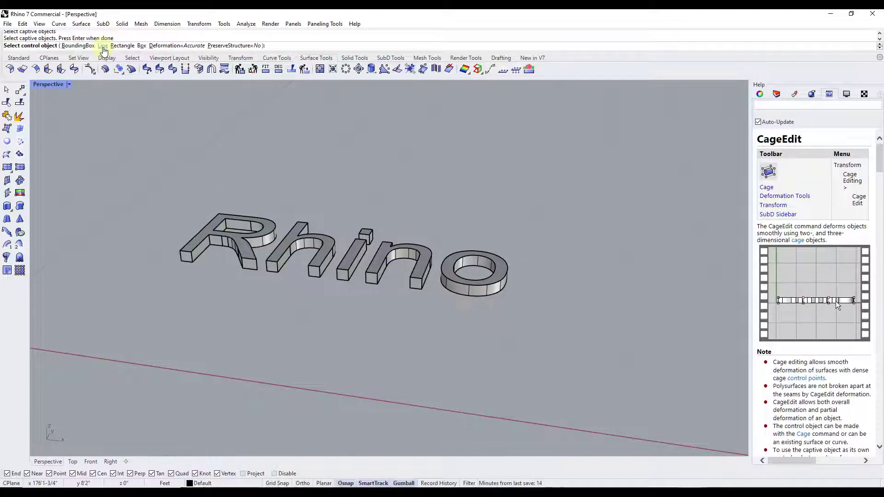
{"action": "key", "text": "Escape"}
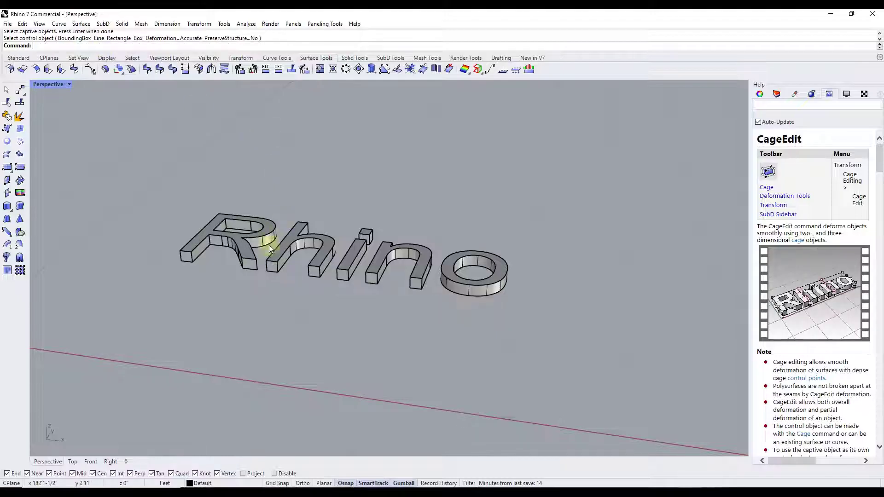
Step: Select all the extruded Rhino letters and place a copy of them beside the original along the X axis
{"action": "left_click_drag", "start_coordinate": [156, 176], "coordinate": [514, 320]}
{"action": "scroll", "coordinate": [348, 271], "scroll_direction": "down", "scroll_amount": 3}
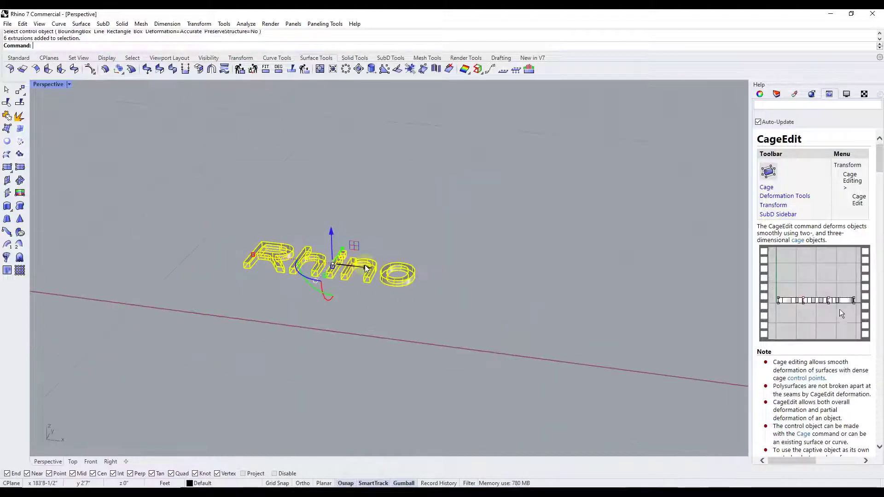
{"action": "key", "text": "alt"}
{"action": "left_click_drag", "start_coordinate": [367, 269], "coordinate": [587, 278]}
{"action": "scroll", "coordinate": [404, 261], "scroll_direction": "up", "scroll_amount": 5}
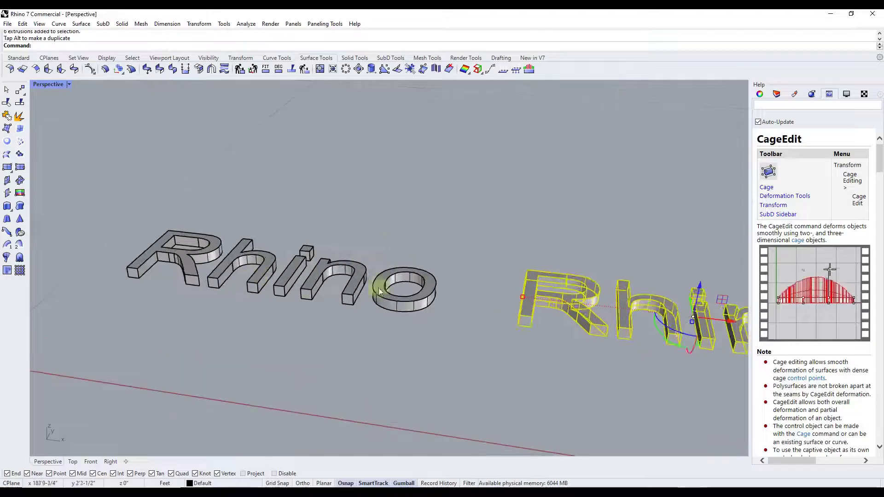
Step: Apply CageEdit to the original Rhino letters, using a control line along their front base with PointCount 4, Degree 3 and Global region
{"action": "scroll", "coordinate": [379, 291], "scroll_direction": "down", "scroll_amount": 4}
{"action": "right_click_drag", "start_coordinate": [396, 311], "coordinate": [394, 297]}
{"action": "scroll", "coordinate": [263, 253], "scroll_direction": "up", "scroll_amount": 4}
{"action": "left_click_drag", "start_coordinate": [159, 207], "coordinate": [514, 349]}
{"action": "type", "text": "CageEdit"}
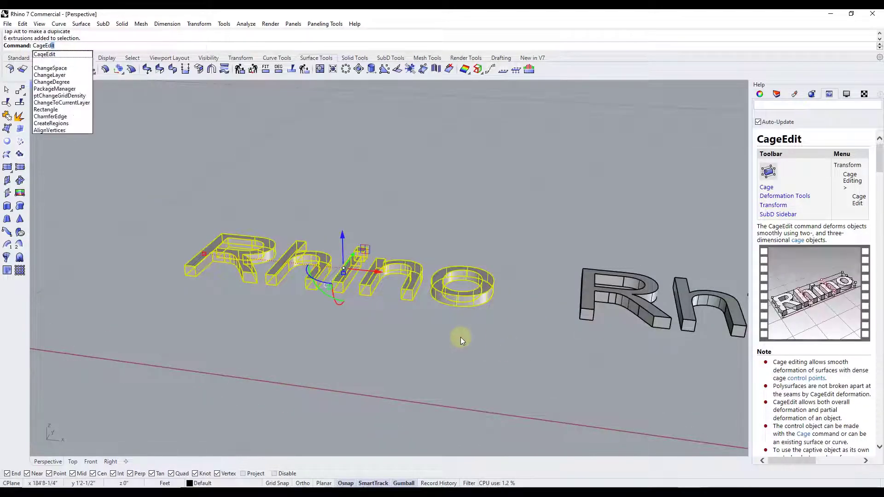
{"action": "left_click", "coordinate": [62, 54]}
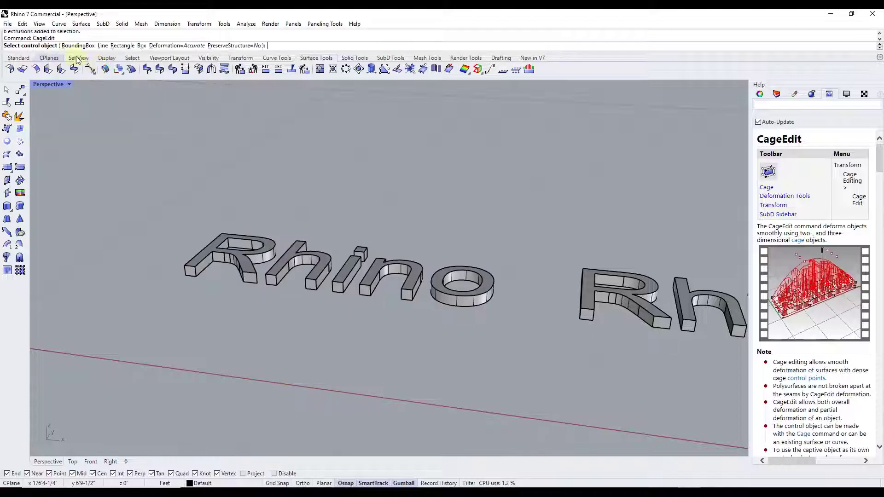
{"action": "left_click", "coordinate": [100, 45]}
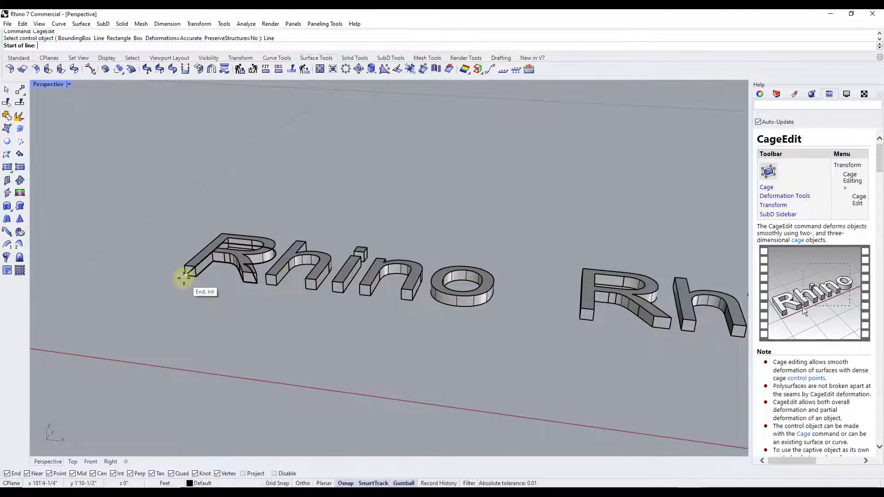
{"action": "left_click", "coordinate": [185, 277]}
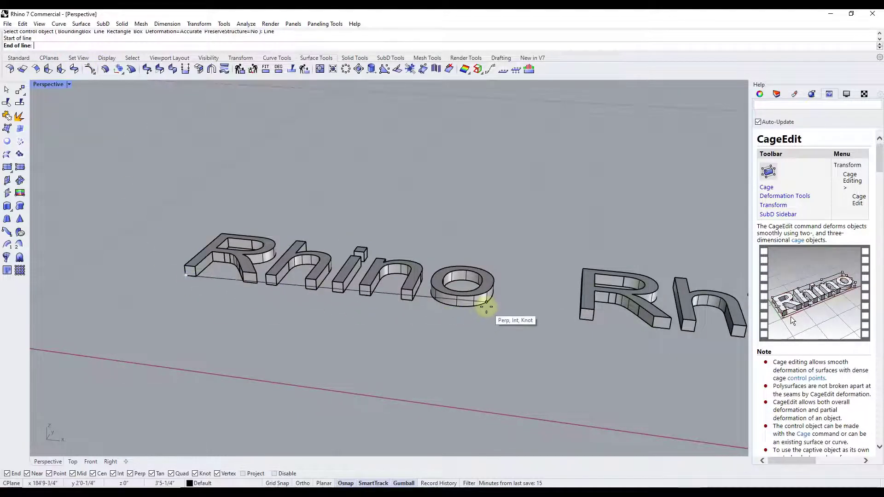
{"action": "left_click", "coordinate": [489, 311]}
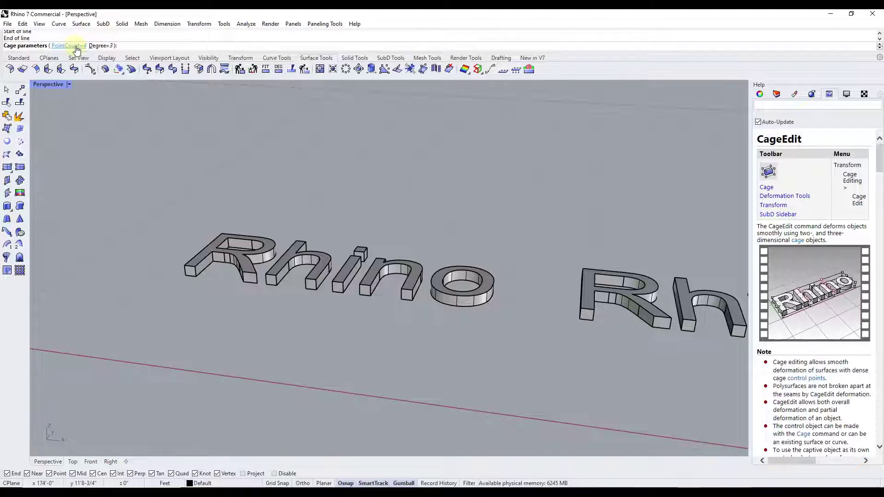
{"action": "key", "text": "Return"}
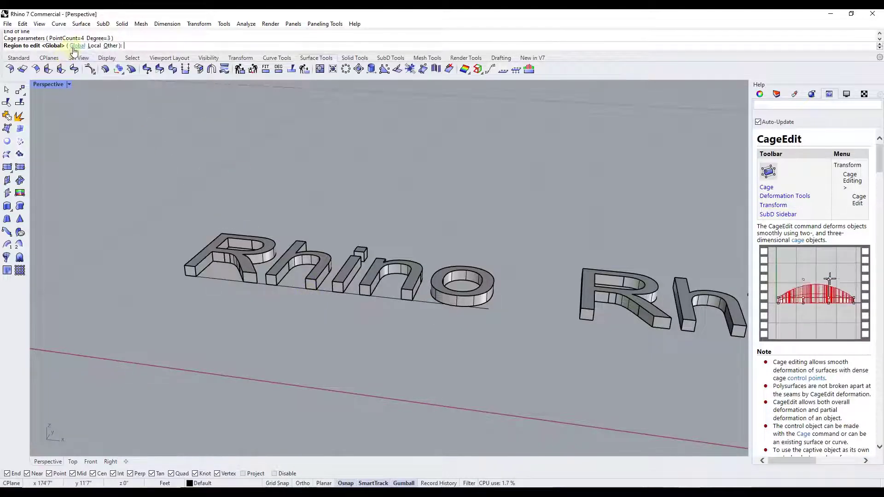
{"action": "key", "text": "Return"}
Step: Shift the line cage's third control point forward along Y and pull its end point beside the letter o outward
{"action": "right_click_drag", "start_coordinate": [333, 261], "coordinate": [269, 168]}
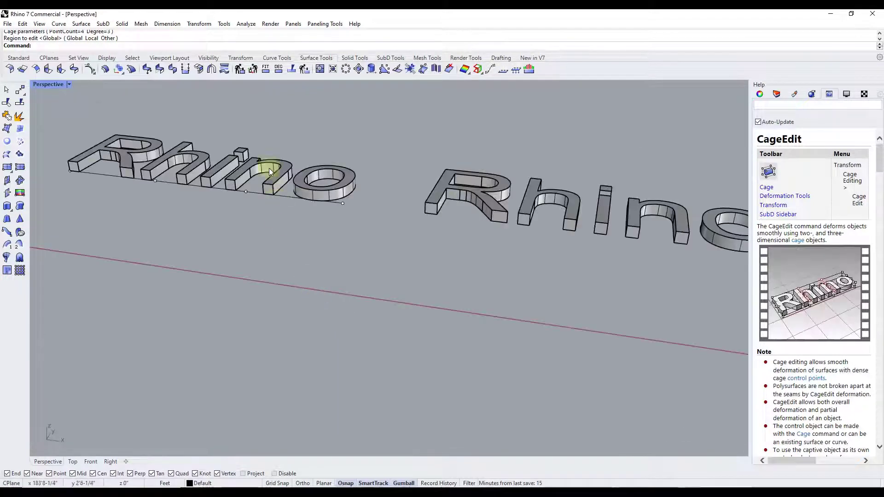
{"action": "scroll", "coordinate": [356, 194], "scroll_direction": "down", "scroll_amount": 15}
{"action": "scroll", "coordinate": [311, 181], "scroll_direction": "up", "scroll_amount": 20}
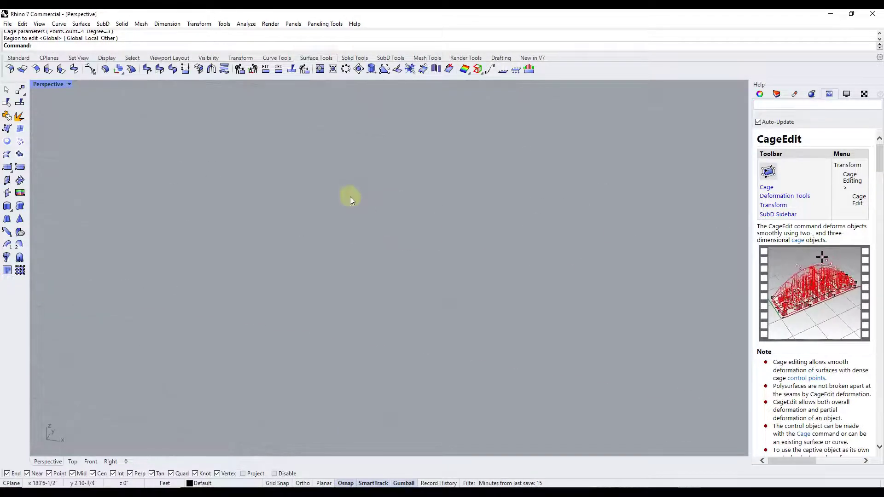
{"action": "scroll", "coordinate": [350, 197], "scroll_direction": "down", "scroll_amount": 8}
{"action": "key", "text": "Return"}
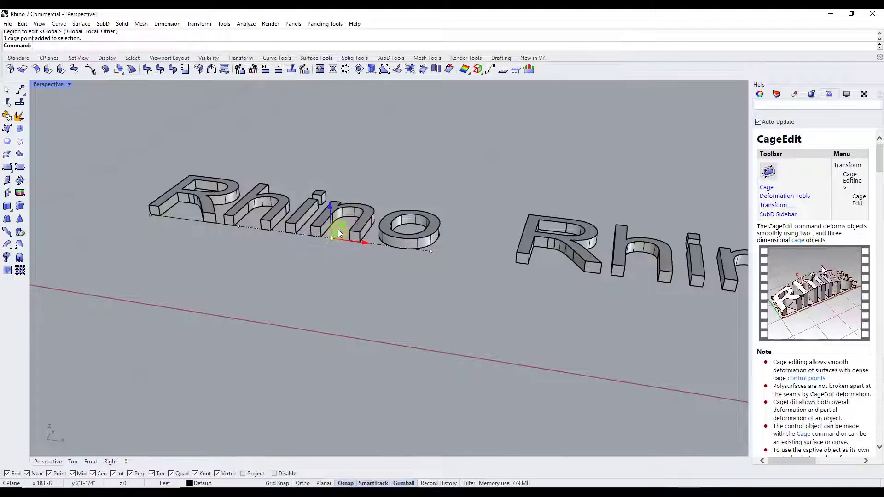
{"action": "left_click", "coordinate": [338, 230]}
{"action": "left_click_drag", "start_coordinate": [357, 256], "coordinate": [468, 254]}
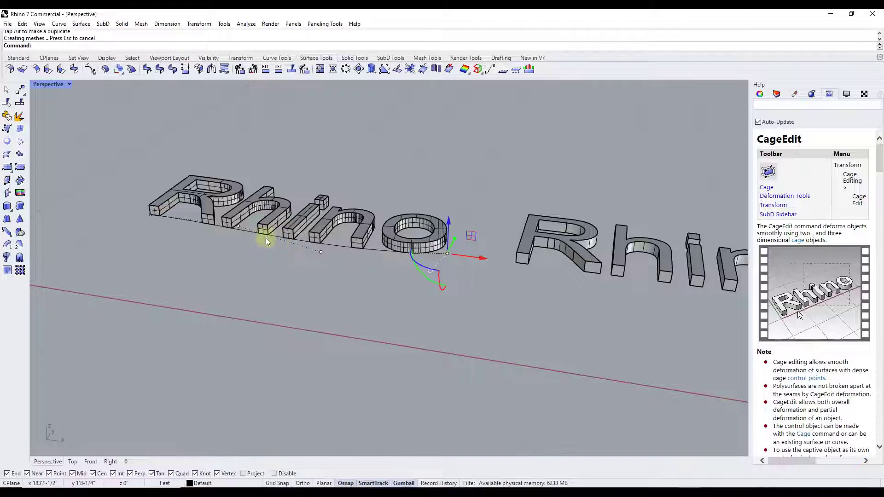
Step: Move the line cage's second control point back along Y and its first point beside the letter R forward
{"action": "left_click", "coordinate": [238, 226]}
{"action": "left_click_drag", "start_coordinate": [251, 213], "coordinate": [264, 202]}
{"action": "left_click", "coordinate": [151, 215]}
{"action": "left_click_drag", "start_coordinate": [164, 205], "coordinate": [138, 222]}
{"action": "scroll", "coordinate": [227, 212], "scroll_direction": "down", "scroll_amount": 4}
{"action": "right_click_drag", "start_coordinate": [228, 213], "coordinate": [207, 229]}
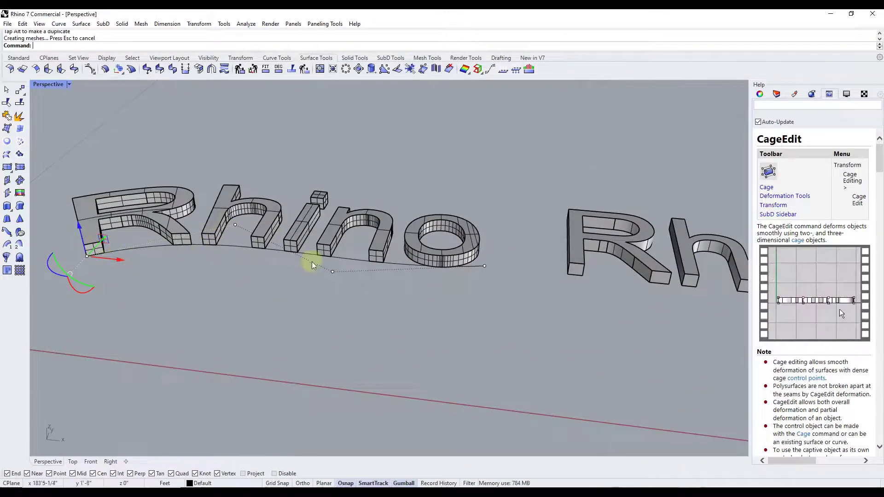
Step: Lower the line cage's third control point along Z to tilt the last letters, and fine-tune its height
{"action": "left_click_drag", "start_coordinate": [341, 290], "coordinate": [341, 290]}
{"action": "left_click_drag", "start_coordinate": [333, 247], "coordinate": [330, 304]}
{"action": "right_click_drag", "start_coordinate": [330, 297], "coordinate": [287, 291]}
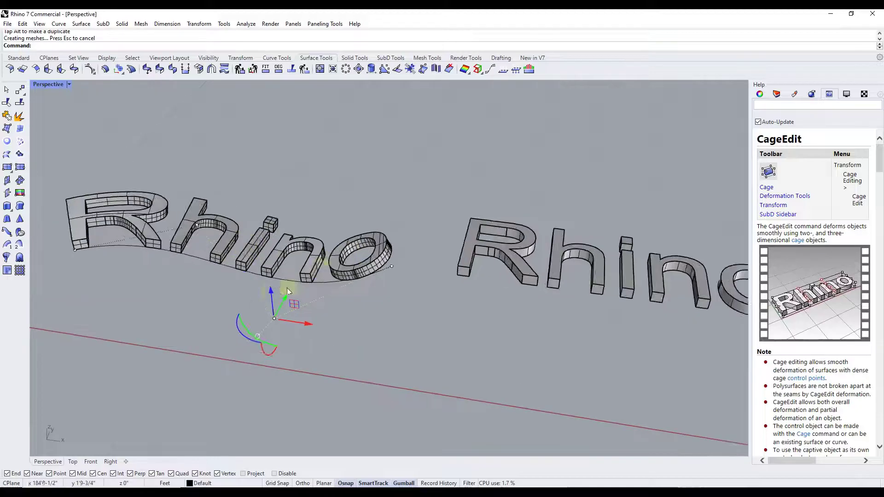
{"action": "left_click_drag", "start_coordinate": [270, 298], "coordinate": [219, 252]}
Step: Select all the copied Rhino letters and start CageEdit on them with a BoundingBox control object in World coordinates
{"action": "right_click_drag", "start_coordinate": [170, 220], "coordinate": [375, 257]}
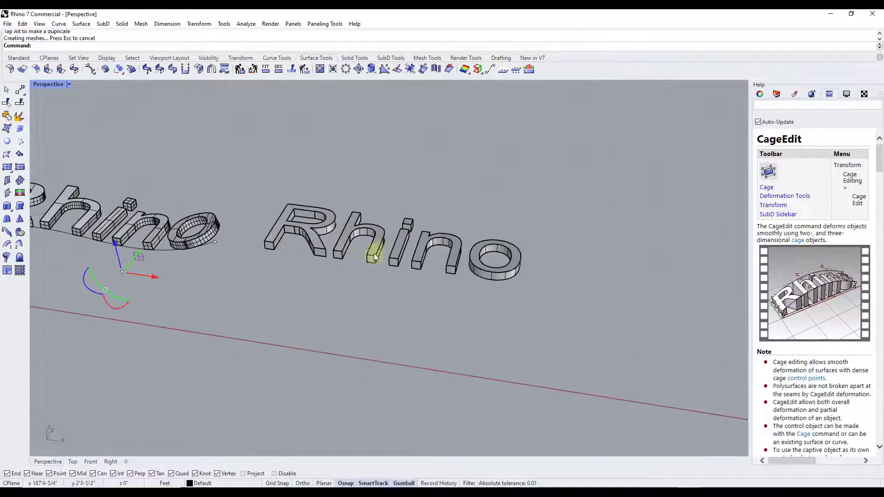
{"action": "left_click", "coordinate": [306, 230]}
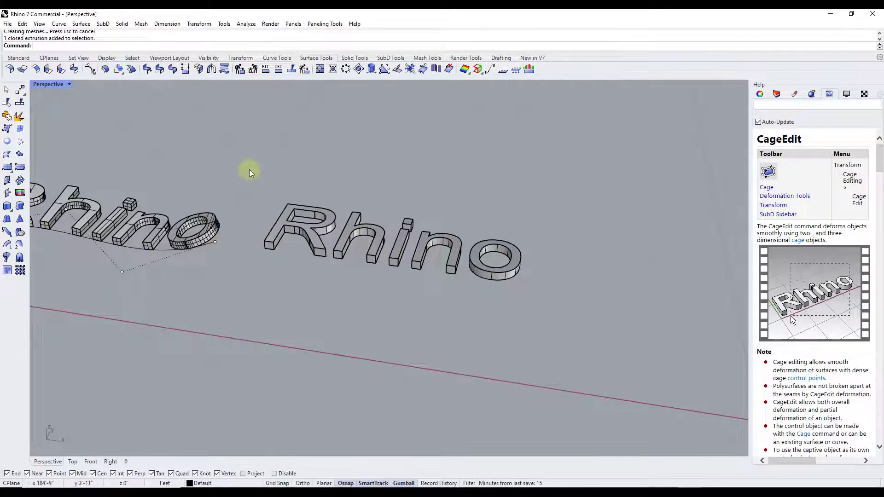
{"action": "left_click_drag", "start_coordinate": [249, 171], "coordinate": [475, 284]}
{"action": "right_click", "coordinate": [323, 225]}
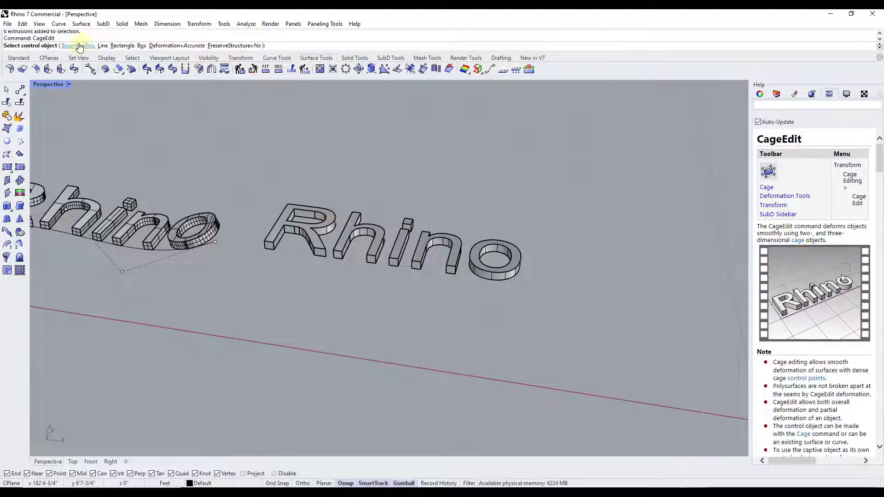
{"action": "left_click", "coordinate": [76, 45]}
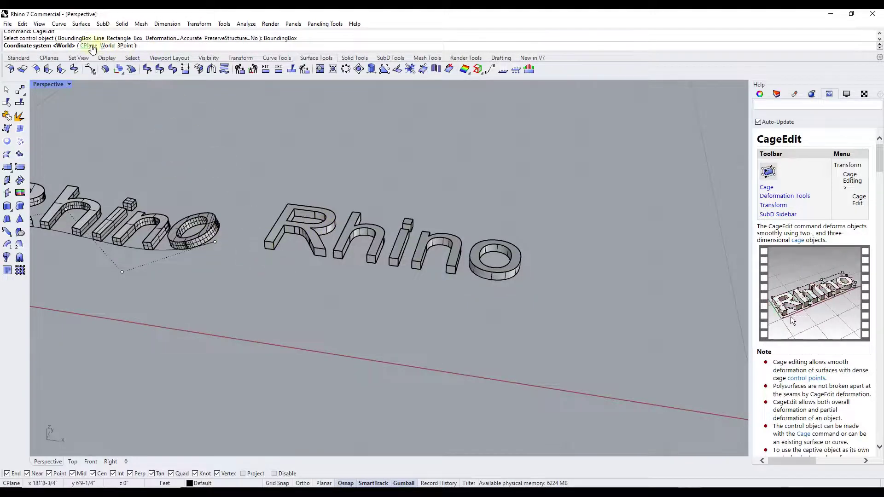
{"action": "left_click", "coordinate": [107, 46]}
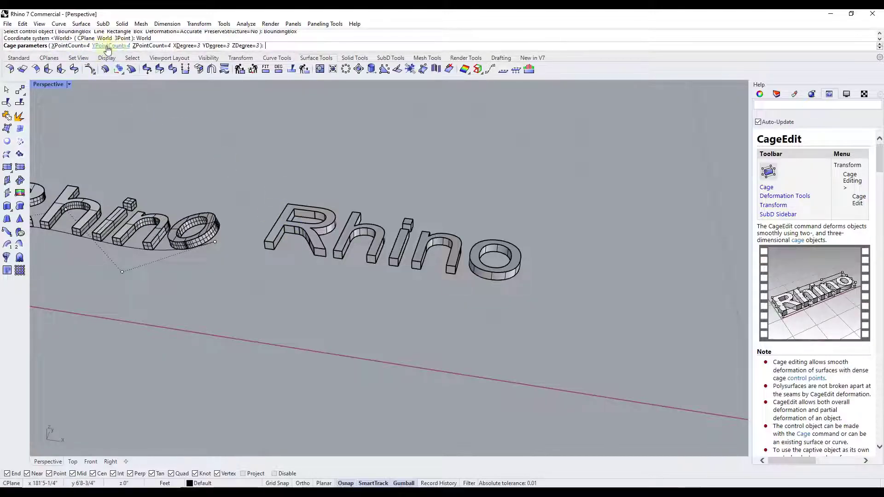
Step: Set the cage to 6 X points, 6 Y points and 2 Z points, and apply it with the Global region
{"action": "left_click", "coordinate": [77, 46]}
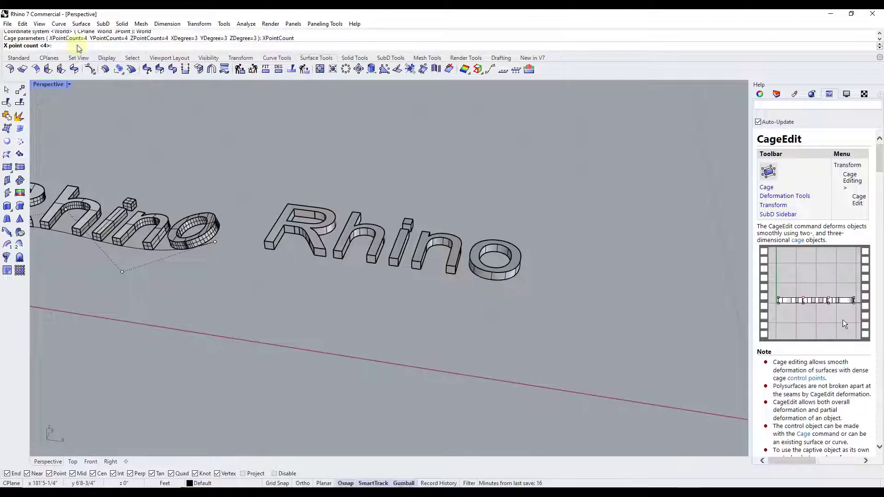
{"action": "type", "text": "6"}
{"action": "key", "text": "Return"}
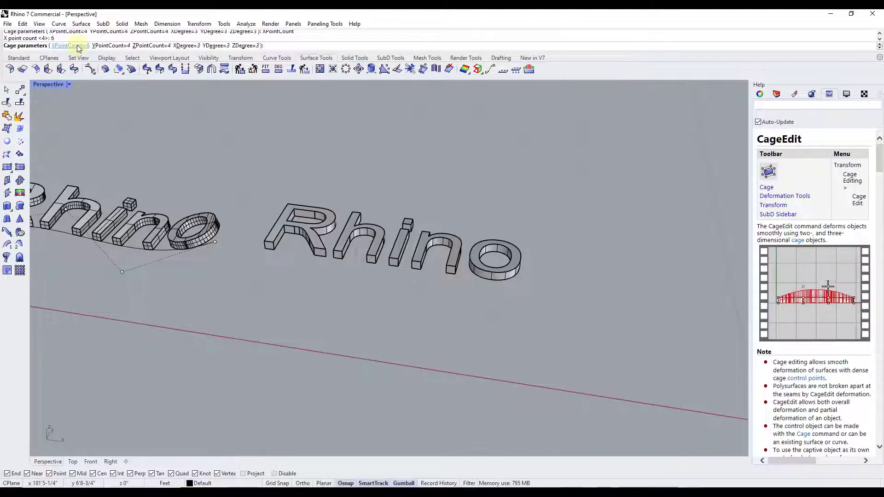
{"action": "left_click", "coordinate": [111, 45]}
{"action": "type", "text": "6"}
{"action": "key", "text": "Return"}
{"action": "left_click", "coordinate": [150, 46]}
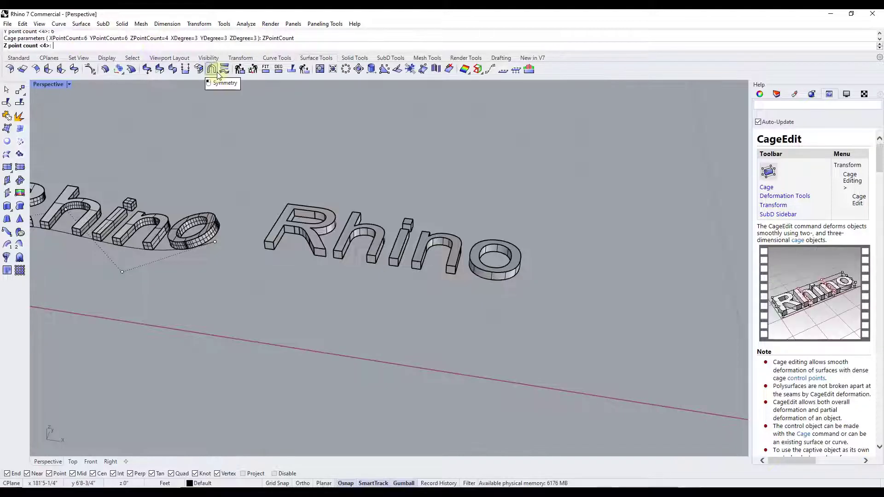
{"action": "type", "text": "2"}
{"action": "key", "text": "Return"}
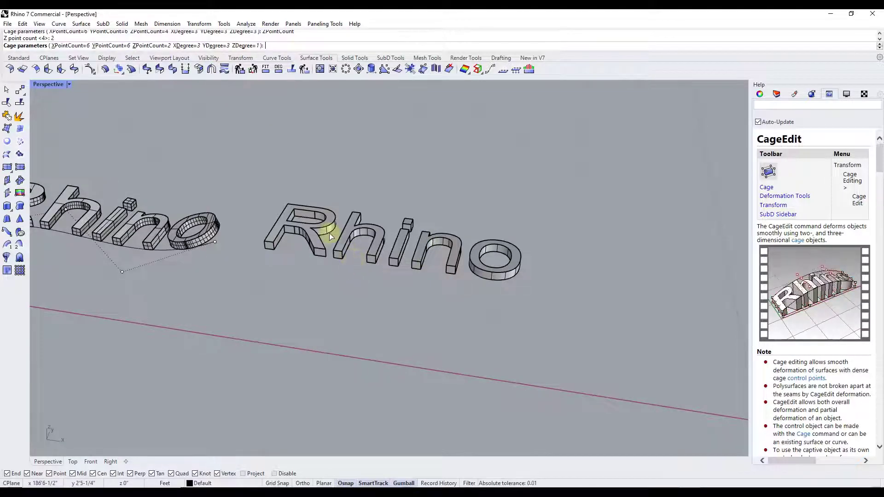
{"action": "key", "text": "Return"}
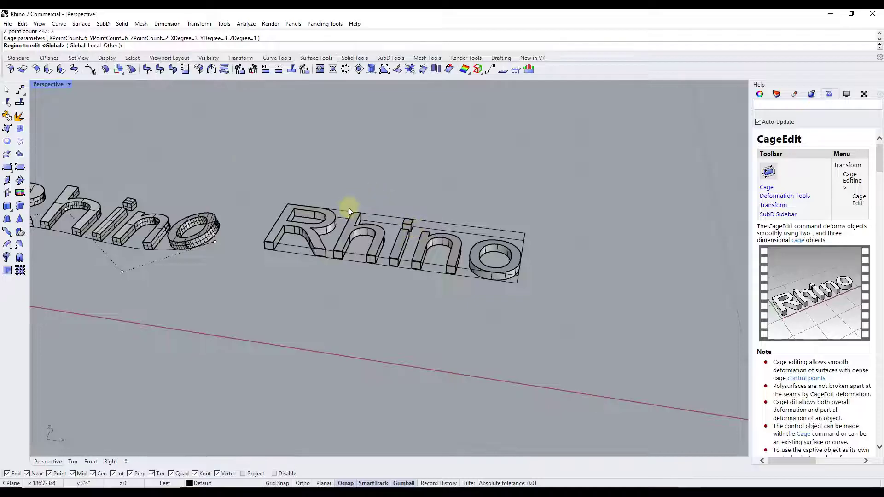
{"action": "key", "text": "Return"}
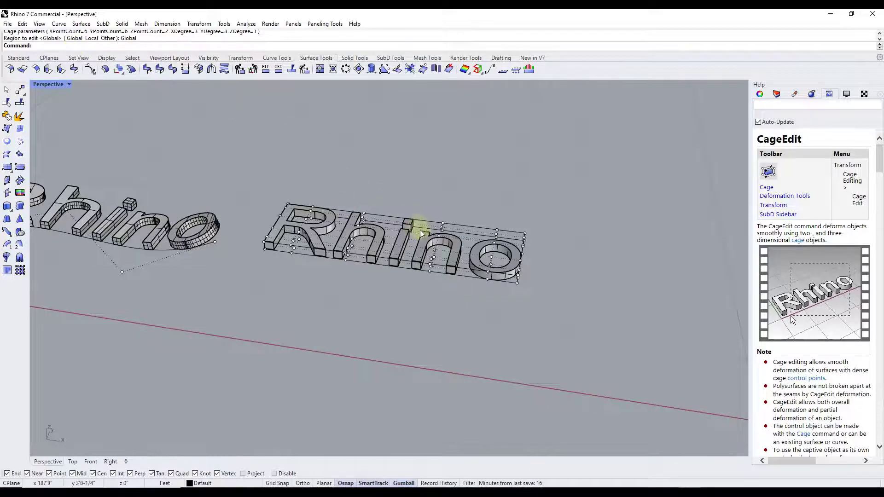
Step: Switch to the four-viewport layout and frame the copied text's cage in the Top and Front views
{"action": "mouse_move", "coordinate": [456, 253]}
{"action": "right_mouse_down"}
{"action": "mouse_move", "coordinate": [452, 244]}
{"action": "mouse_move", "coordinate": [451, 252]}
{"action": "right_mouse_up"}
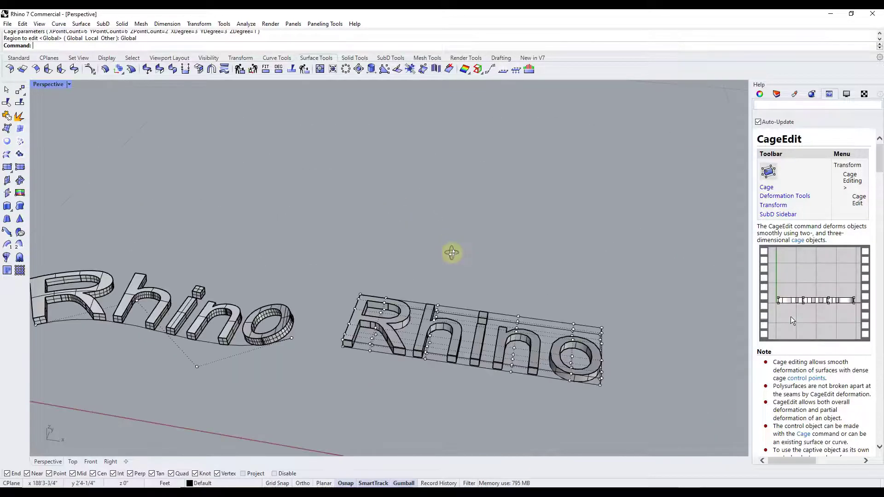
{"action": "scroll", "coordinate": [457, 333], "scroll_direction": "up", "scroll_amount": 3}
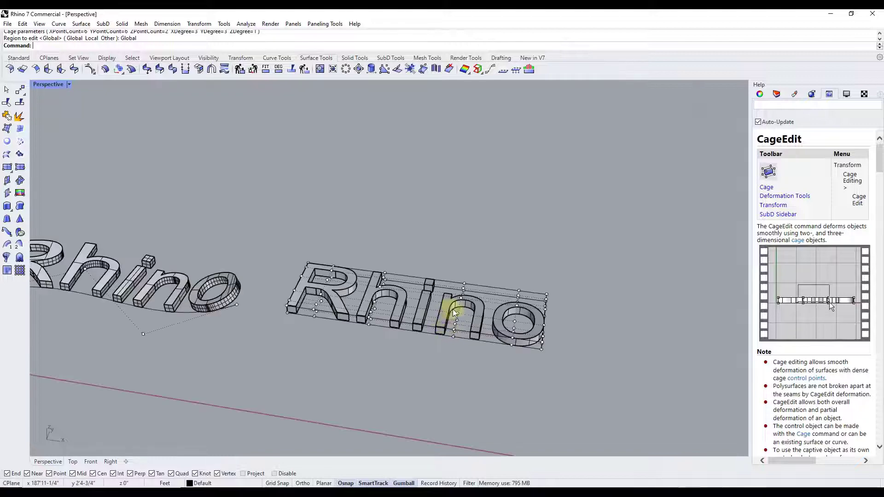
{"action": "left_click", "coordinate": [458, 315]}
{"action": "double_click", "coordinate": [62, 86]}
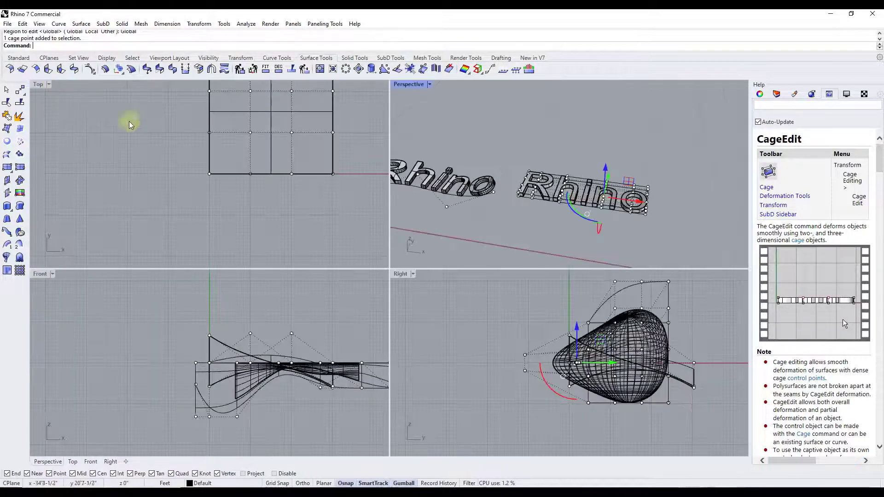
{"action": "left_click", "coordinate": [194, 182]}
{"action": "scroll", "coordinate": [195, 181], "scroll_direction": "down", "scroll_amount": 8}
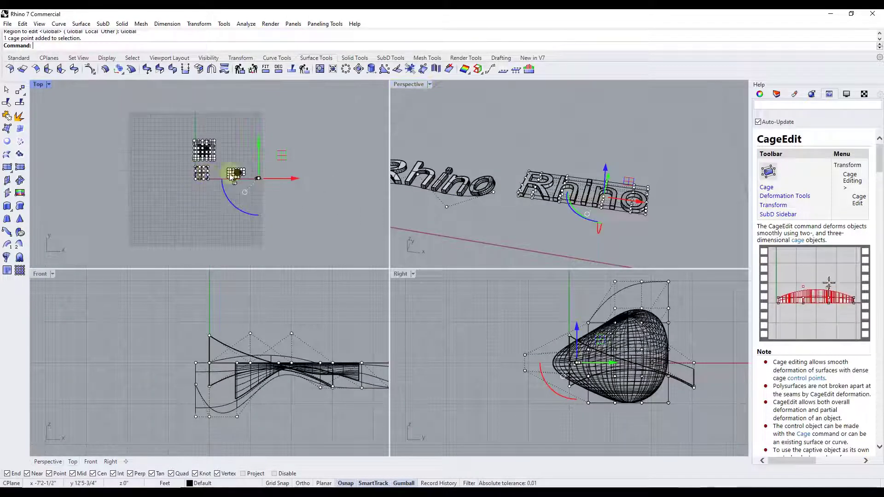
{"action": "scroll", "coordinate": [254, 183], "scroll_direction": "up", "scroll_amount": 15}
{"action": "scroll", "coordinate": [187, 322], "scroll_direction": "down", "scroll_amount": 15}
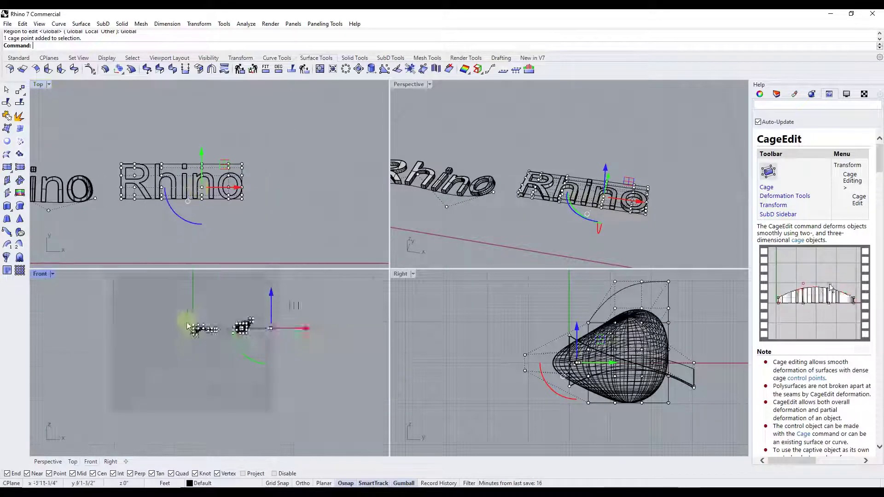
{"action": "scroll", "coordinate": [269, 326], "scroll_direction": "up", "scroll_amount": 15}
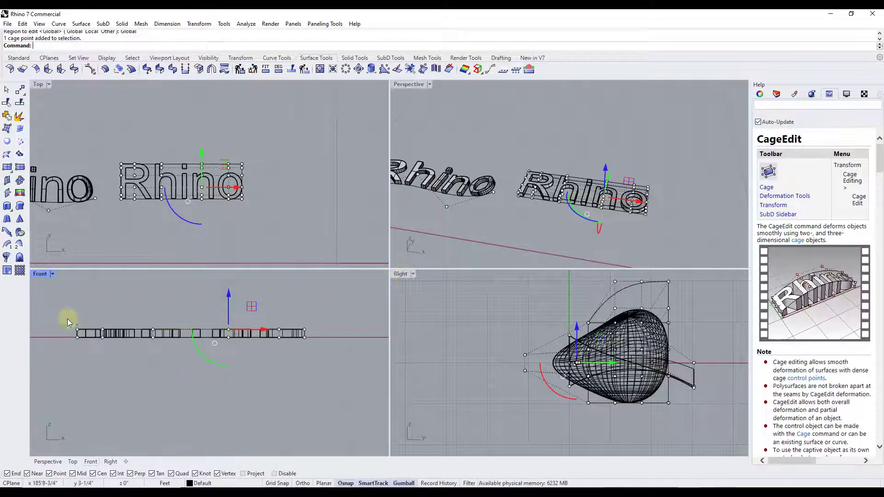
Step: Select the upper cage points of the four inner columns in the Front view and raise them along Z, undoing the first move
{"action": "left_click_drag", "start_coordinate": [67, 318], "coordinate": [161, 332]}
{"action": "left_click_drag", "start_coordinate": [94, 318], "coordinate": [285, 335]}
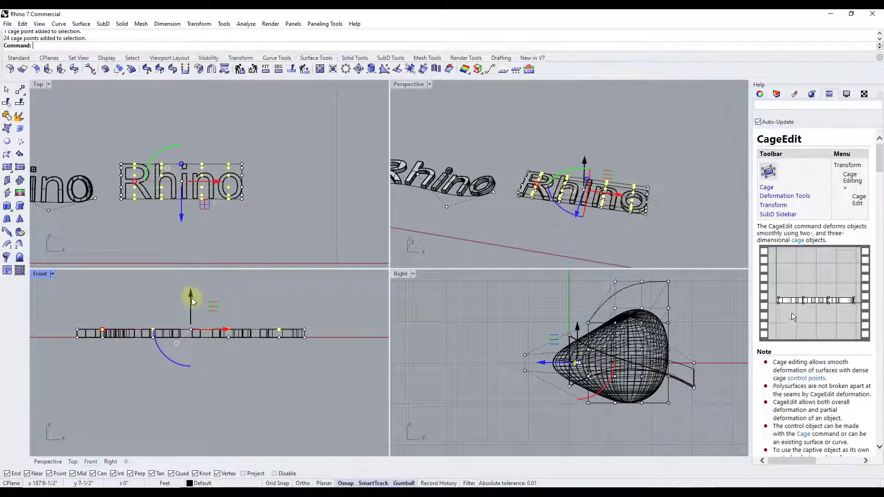
{"action": "key", "text": "ctrl+z"}
{"action": "left_click_drag", "start_coordinate": [188, 297], "coordinate": [200, 287]}
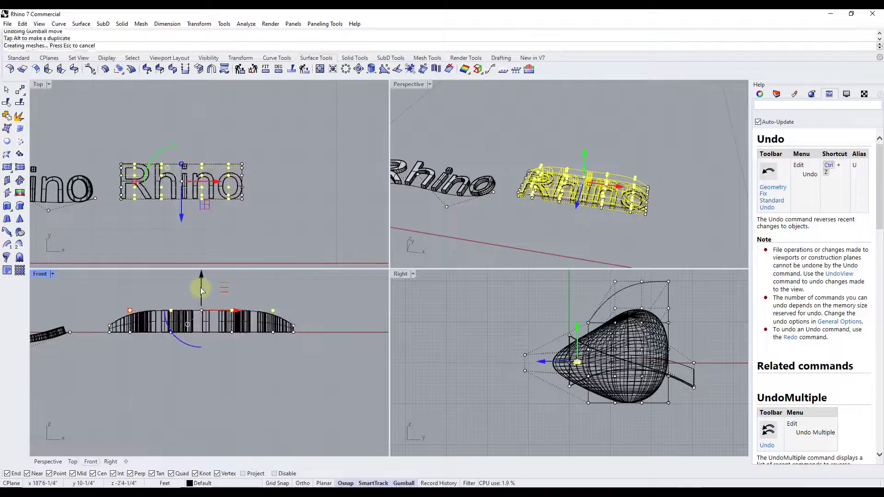
{"action": "scroll", "coordinate": [624, 189], "scroll_direction": "up", "scroll_amount": 4}
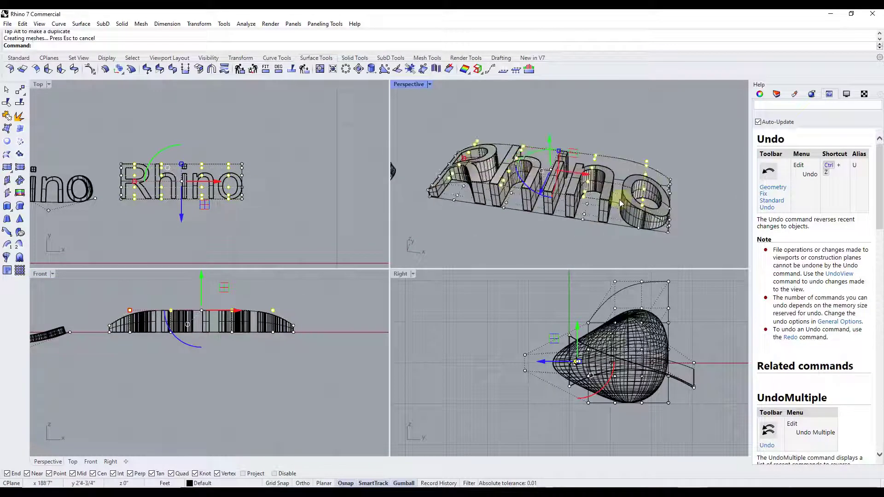
Step: Select only the upper cage points of the two middle columns in the Front view and raise them further to arch the letters
{"action": "left_click", "coordinate": [186, 292]}
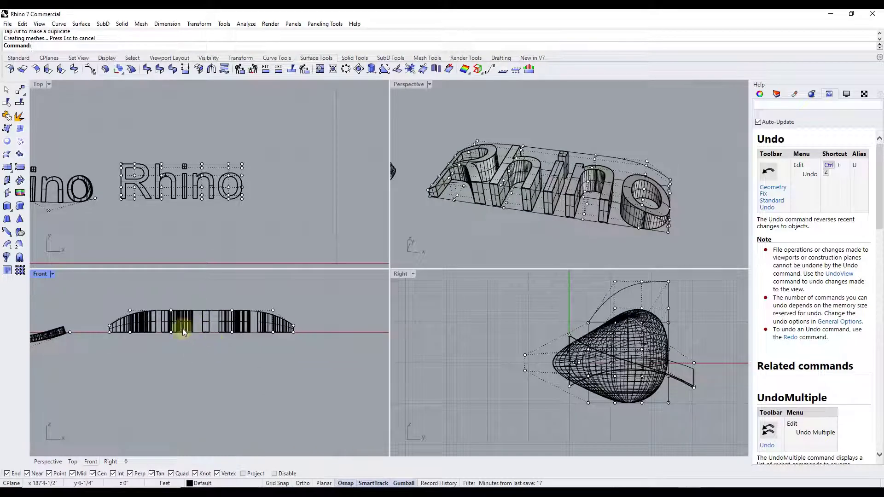
{"action": "left_click_drag", "start_coordinate": [252, 319], "coordinate": [253, 319]}
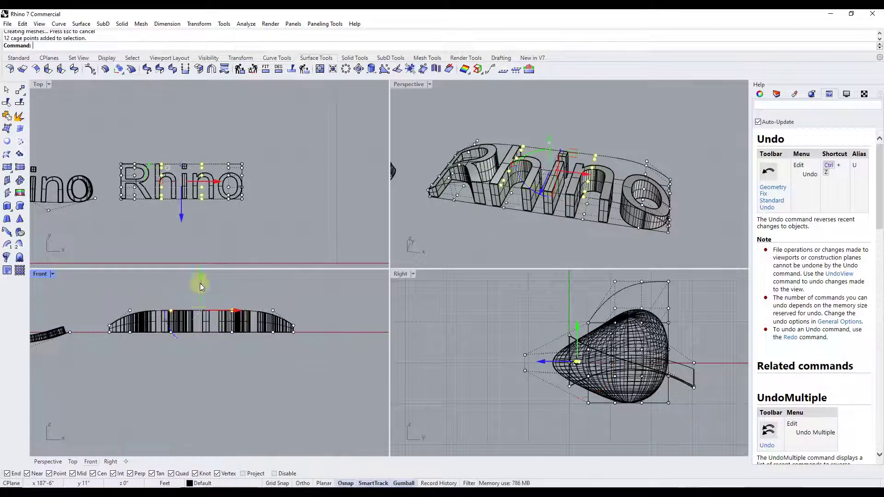
{"action": "left_click_drag", "start_coordinate": [200, 284], "coordinate": [184, 270]}
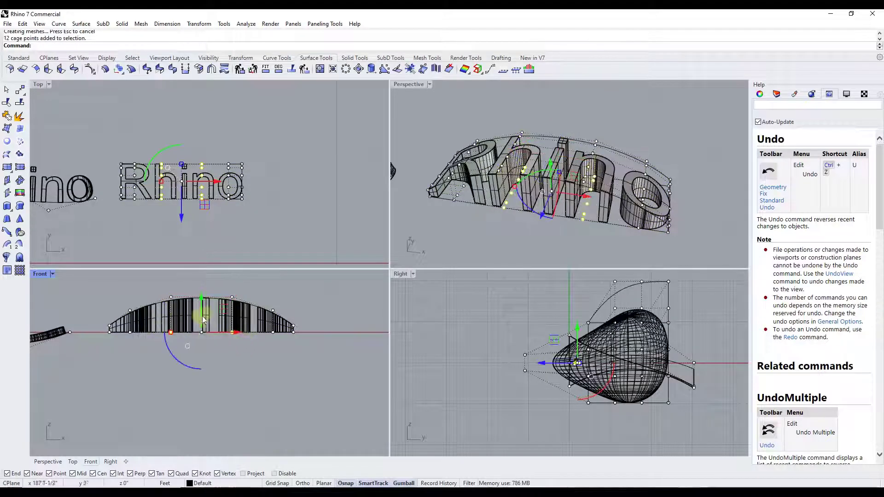
Step: Raise the selected lower cage points of the two middle columns along Z in the Front view to arch the text's underside, and clear the selection
{"action": "left_click_drag", "start_coordinate": [203, 313], "coordinate": [270, 298]}
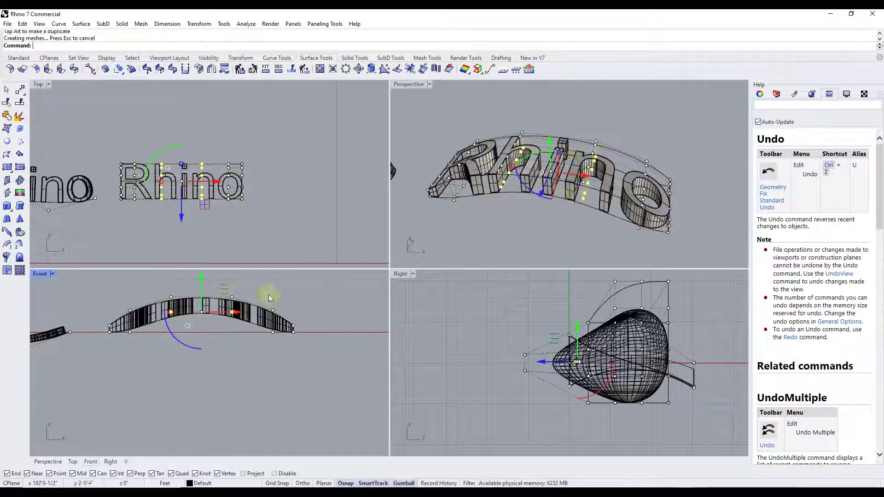
{"action": "right_click_drag", "start_coordinate": [592, 206], "coordinate": [470, 171]}
{"action": "left_click", "coordinate": [587, 217]}
Step: Maximize the Perspective viewport on the deformed sphere and hide all cage control points with PointsOff
{"action": "scroll", "coordinate": [543, 170], "scroll_direction": "down", "scroll_amount": 10}
{"action": "scroll", "coordinate": [472, 171], "scroll_direction": "up", "scroll_amount": 13}
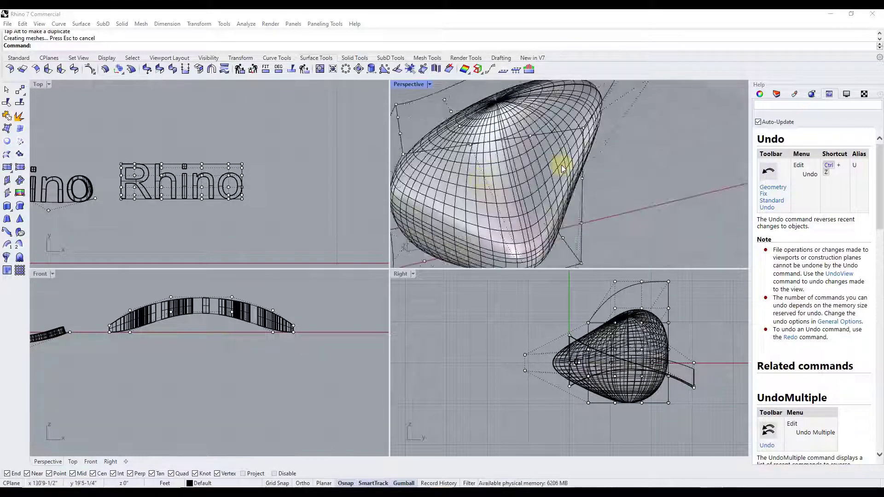
{"action": "scroll", "coordinate": [562, 165], "scroll_direction": "down", "scroll_amount": 6}
{"action": "right_click_drag", "start_coordinate": [529, 170], "coordinate": [530, 165], "text": "shift"}
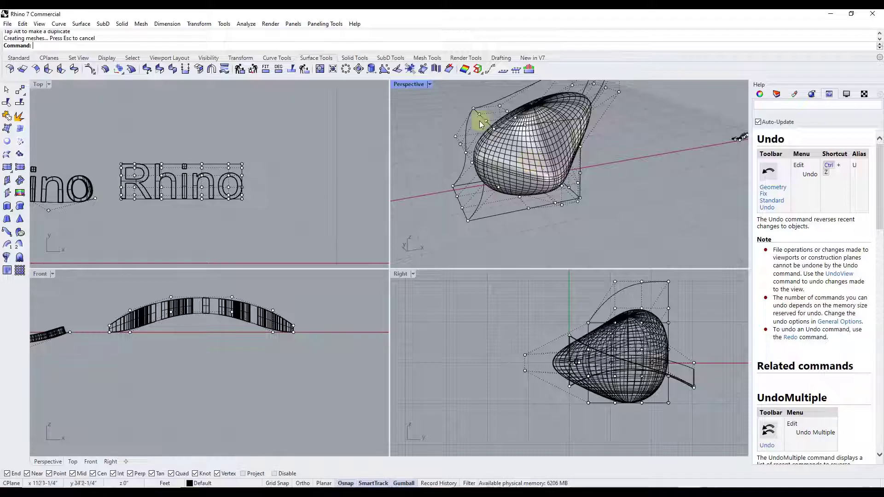
{"action": "scroll", "coordinate": [528, 158], "scroll_direction": "down", "scroll_amount": 2}
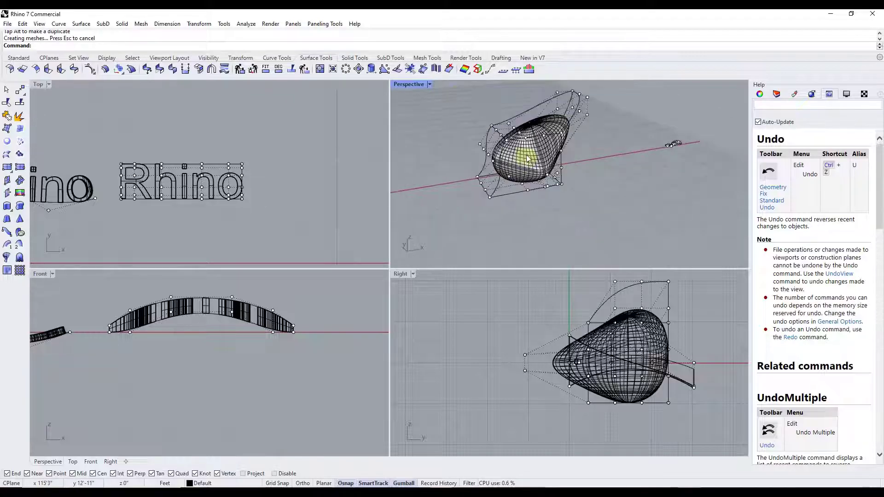
{"action": "scroll", "coordinate": [534, 111], "scroll_direction": "up", "scroll_amount": 2}
{"action": "double_click", "coordinate": [414, 87]}
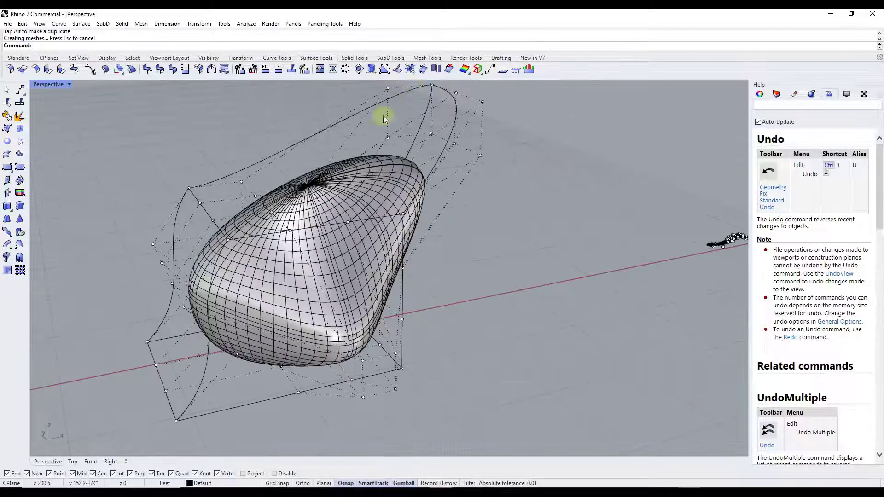
{"action": "right_click_drag", "start_coordinate": [405, 176], "coordinate": [345, 173]}
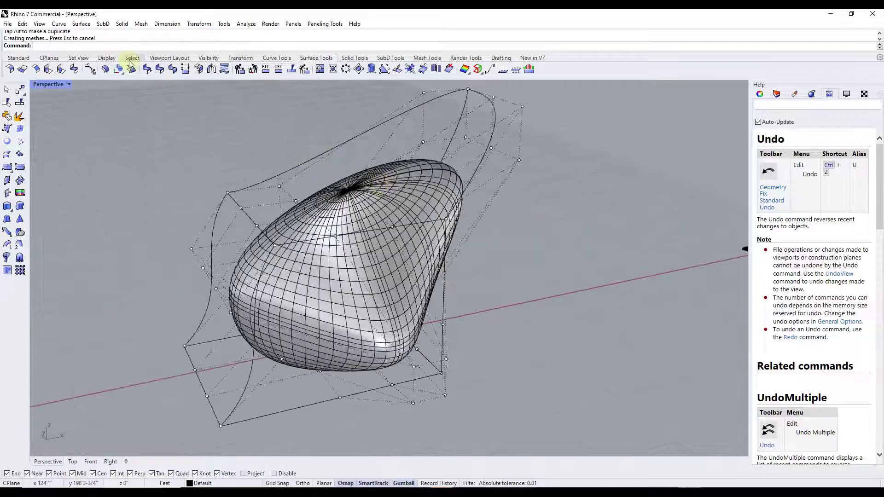
{"action": "type", "text": "PointsOff"}
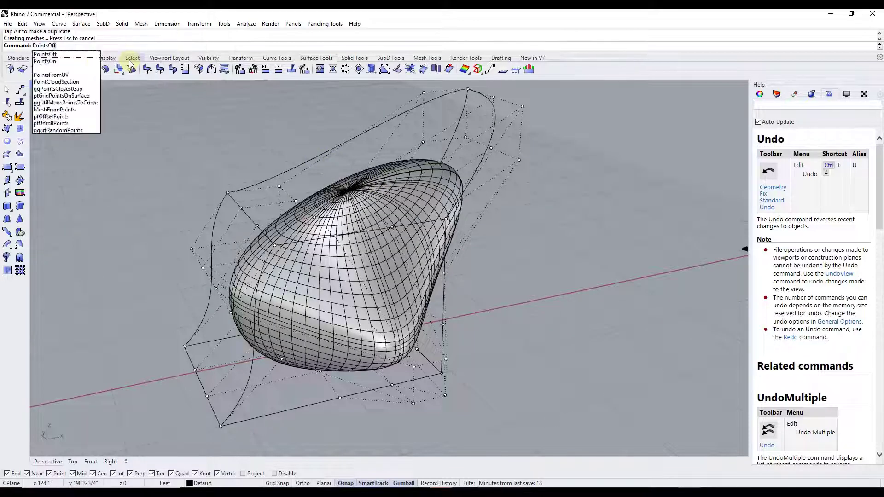
{"action": "key", "text": "Return"}
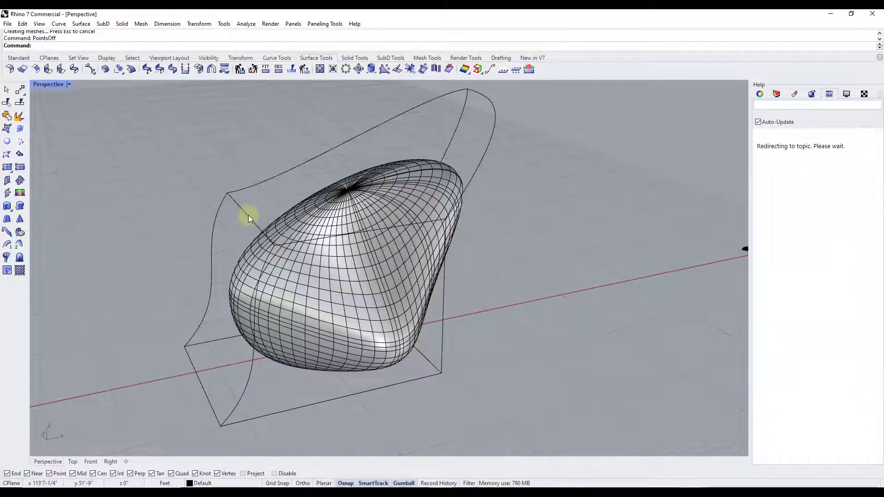
Step: Turn the control points of the deformed sphere's cage back on with PointsOn
{"action": "scroll", "coordinate": [496, 176], "scroll_direction": "down", "scroll_amount": 15}
{"action": "scroll", "coordinate": [269, 198], "scroll_direction": "up", "scroll_amount": 11}
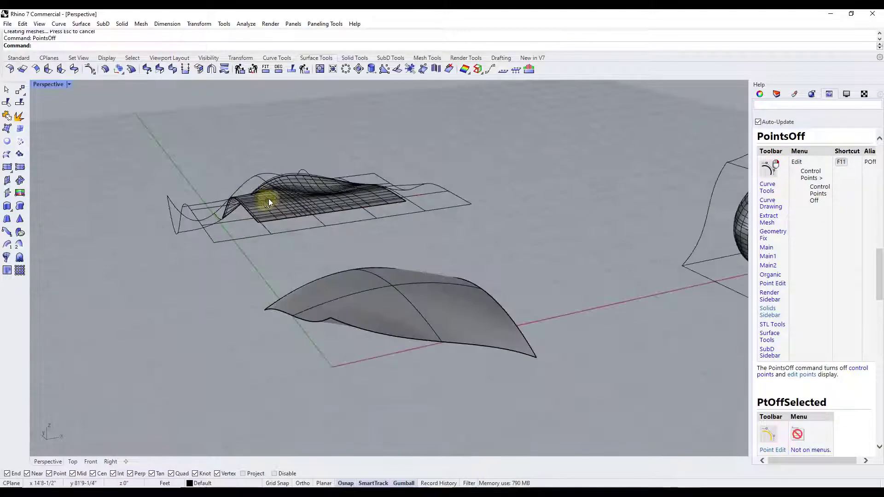
{"action": "scroll", "coordinate": [269, 203], "scroll_direction": "down", "scroll_amount": 5}
{"action": "right_click_drag", "start_coordinate": [276, 210], "coordinate": [382, 227]}
{"action": "scroll", "coordinate": [423, 206], "scroll_direction": "up", "scroll_amount": 7}
{"action": "right_click_drag", "start_coordinate": [442, 214], "coordinate": [462, 212]}
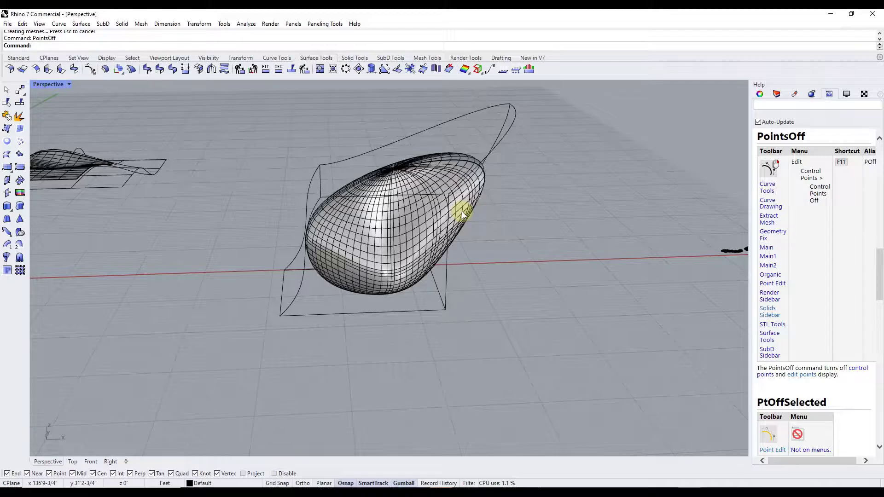
{"action": "type", "text": "sOn"}
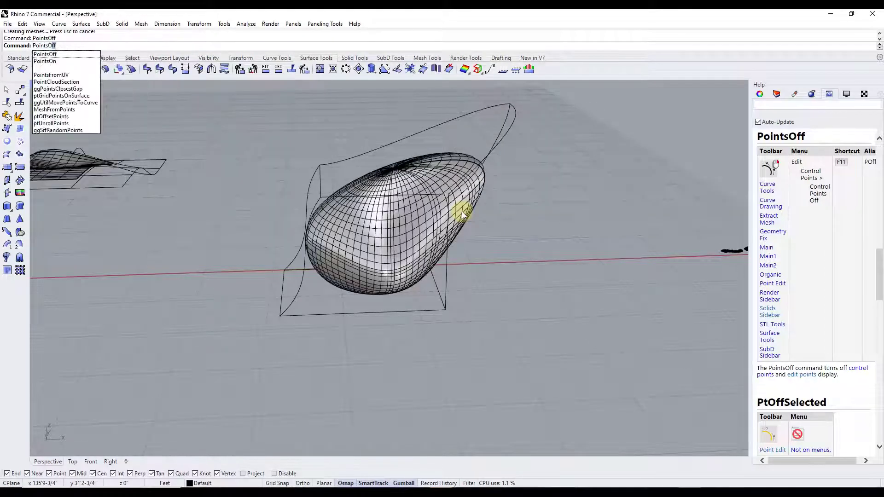
{"action": "key", "text": "Return"}
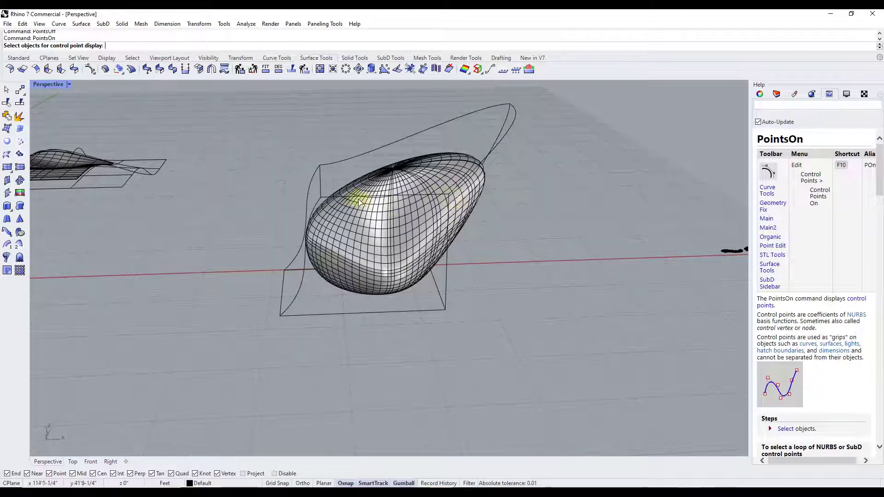
{"action": "left_click", "coordinate": [321, 179]}
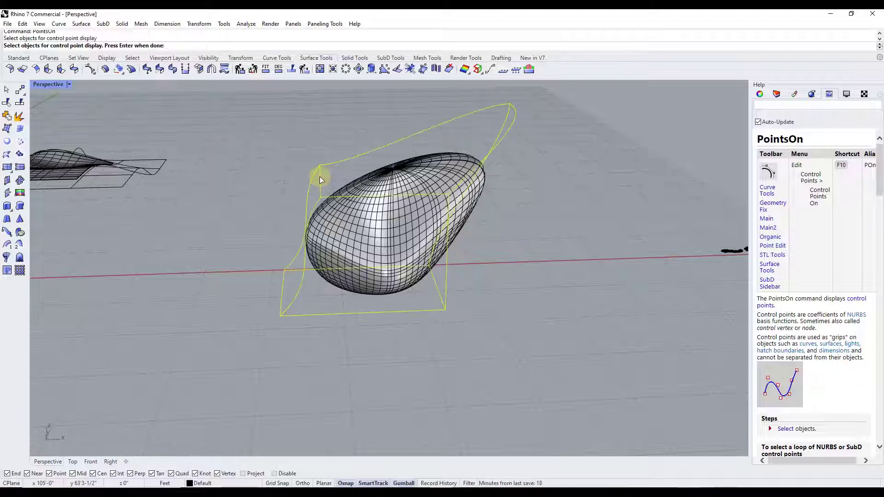
{"action": "key", "text": "Return"}
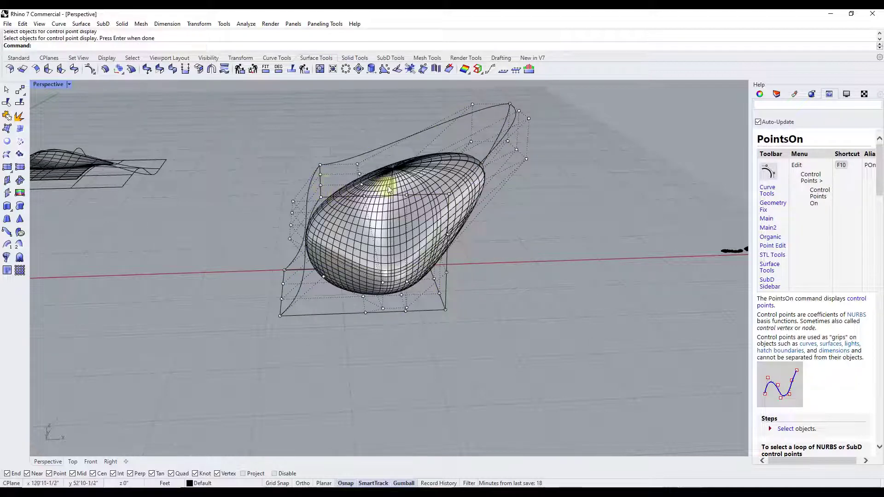
{"action": "right_click_drag", "start_coordinate": [412, 202], "coordinate": [433, 201]}
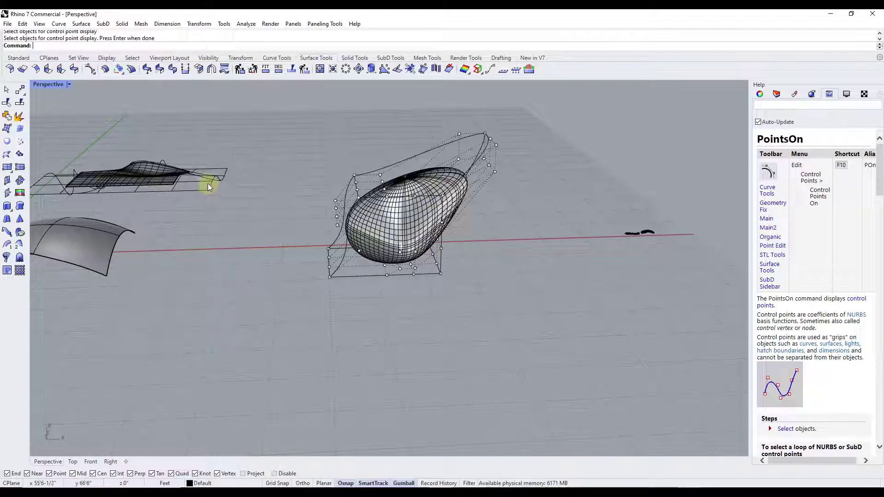
Step: Turn on the control points of the cage around the rippled, densely gridded plane surface with PointsOn
{"action": "type", "text": "Point"}
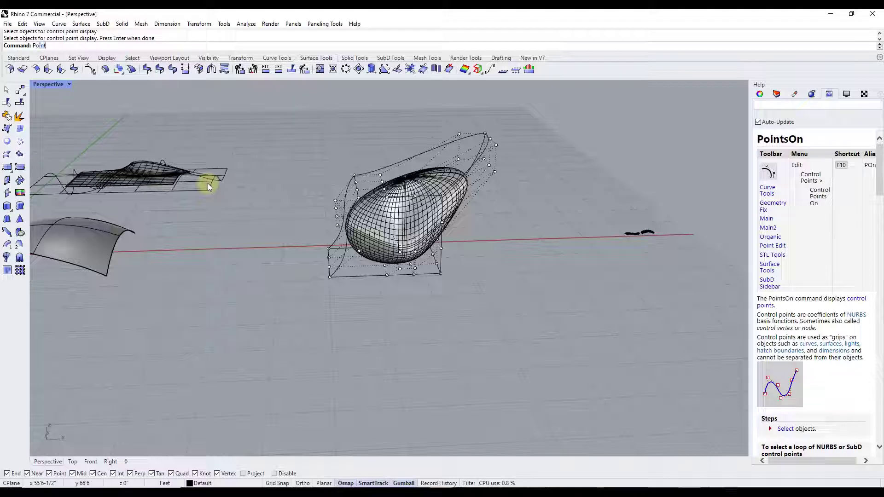
{"action": "type", "text": "sOn"}
{"action": "key", "text": "Return"}
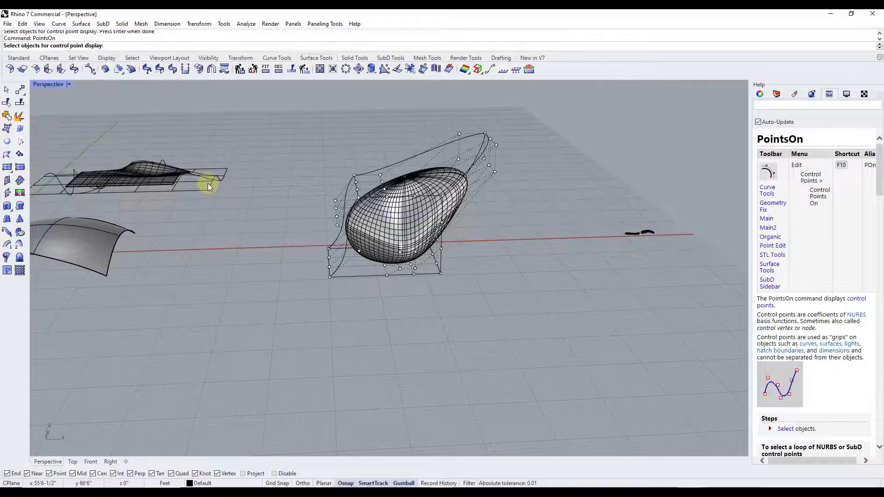
{"action": "left_click", "coordinate": [208, 186]}
{"action": "key", "text": "Return"}
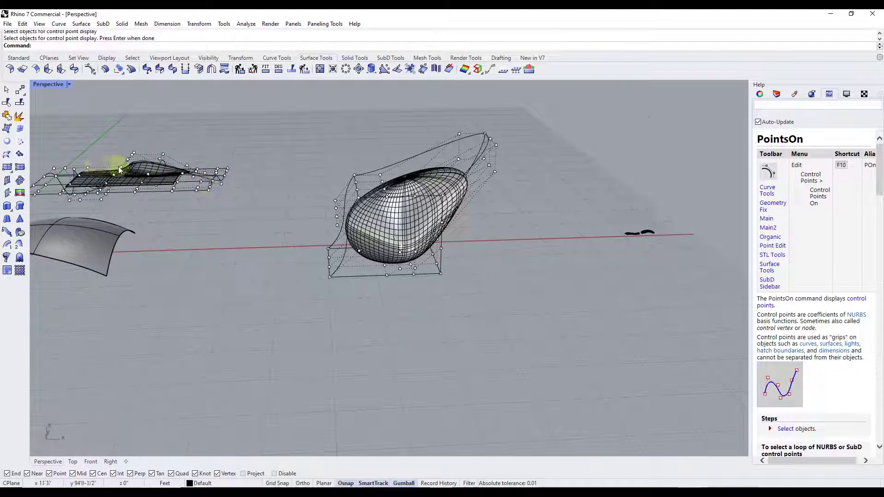
{"action": "scroll", "coordinate": [118, 167], "scroll_direction": "up", "scroll_amount": 5}
{"action": "scroll", "coordinate": [212, 191], "scroll_direction": "down", "scroll_amount": 5}
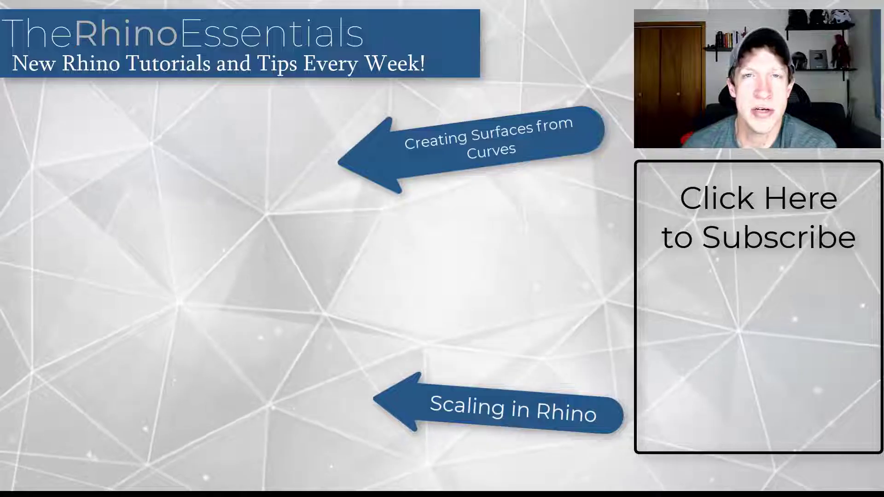